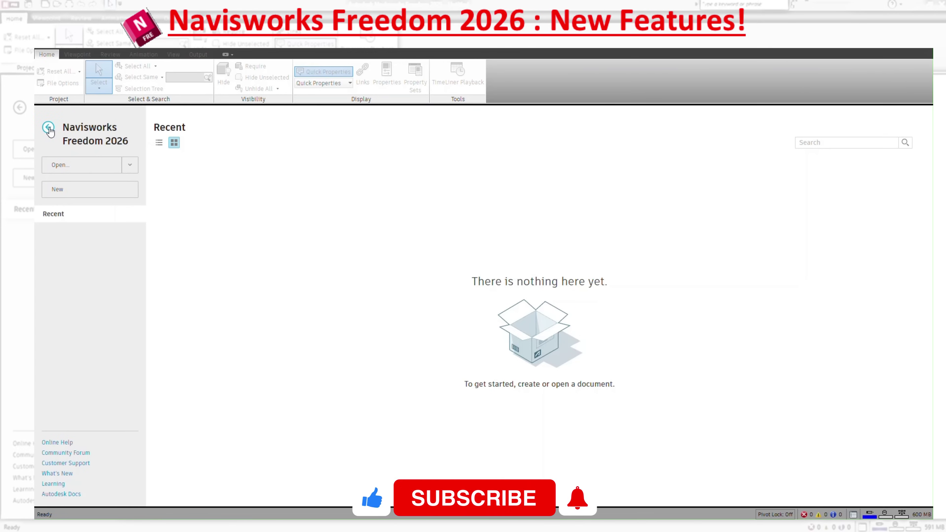
Step: Leave the start page for the model view and reset all appearance overrides to the original design values
left_click(48, 128)
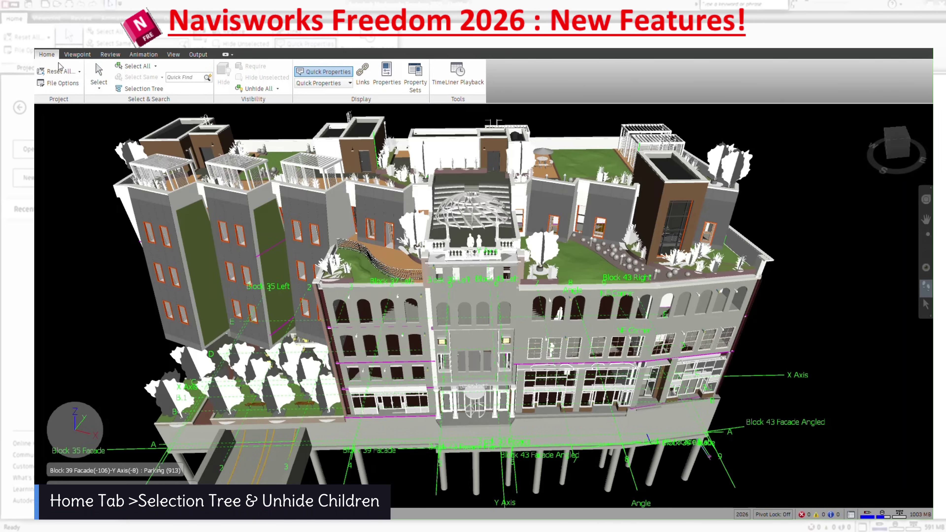
left_click(80, 73)
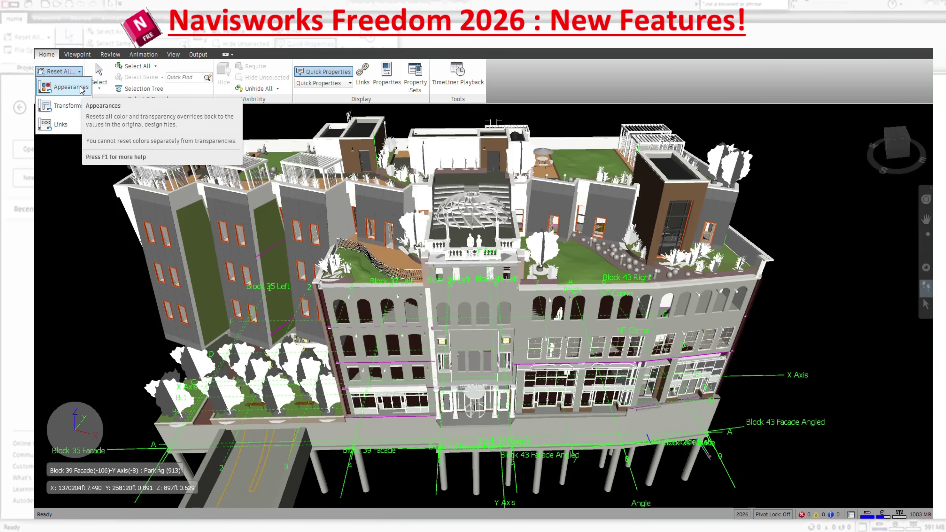
left_click(81, 89)
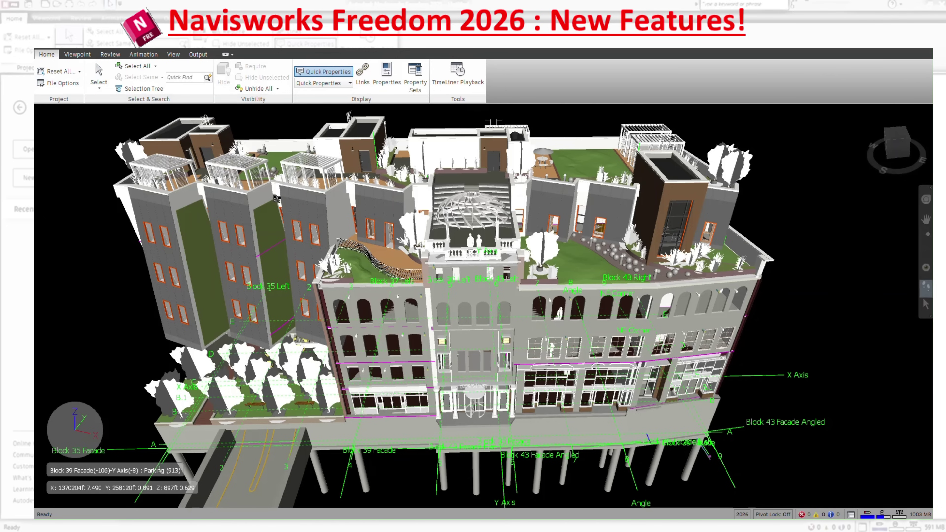
Step: Display the Selection Tree and pin it open beside the model
mouse_move(294, 199)
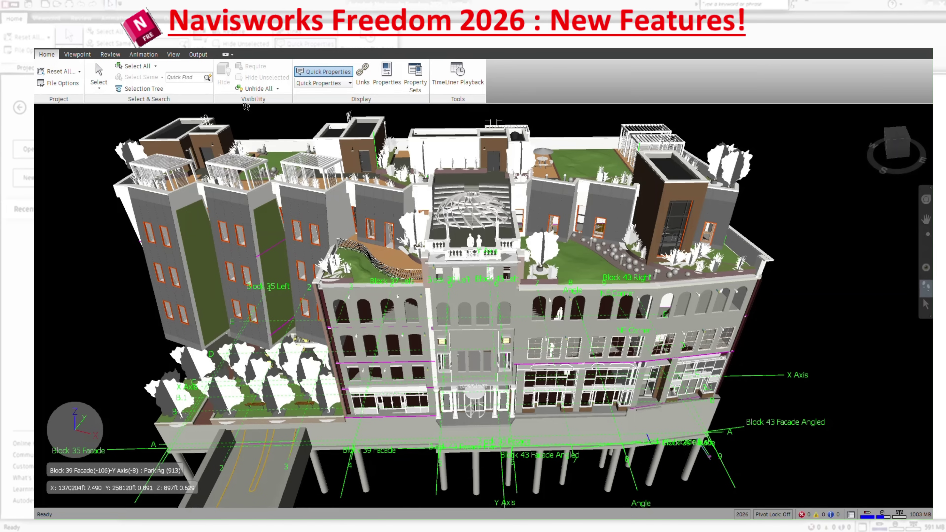
left_click(137, 90)
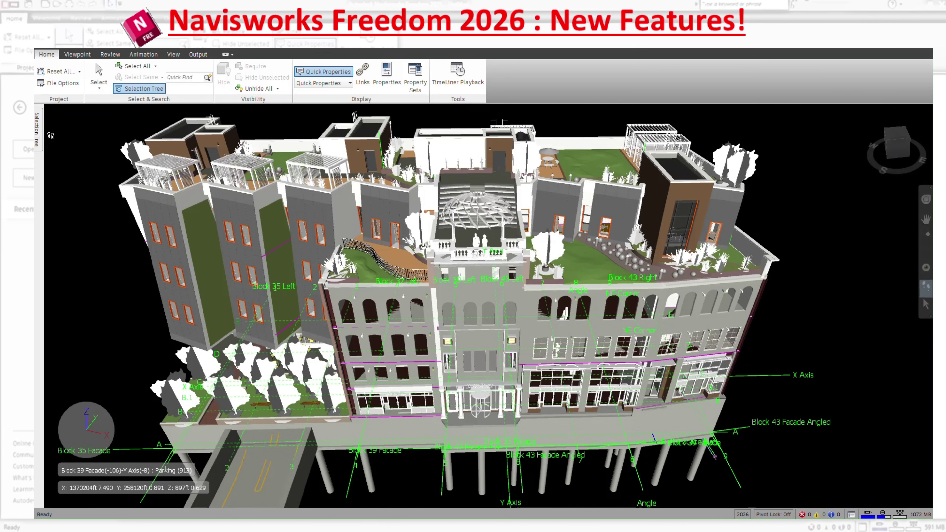
mouse_move(41, 145)
left_click(176, 110)
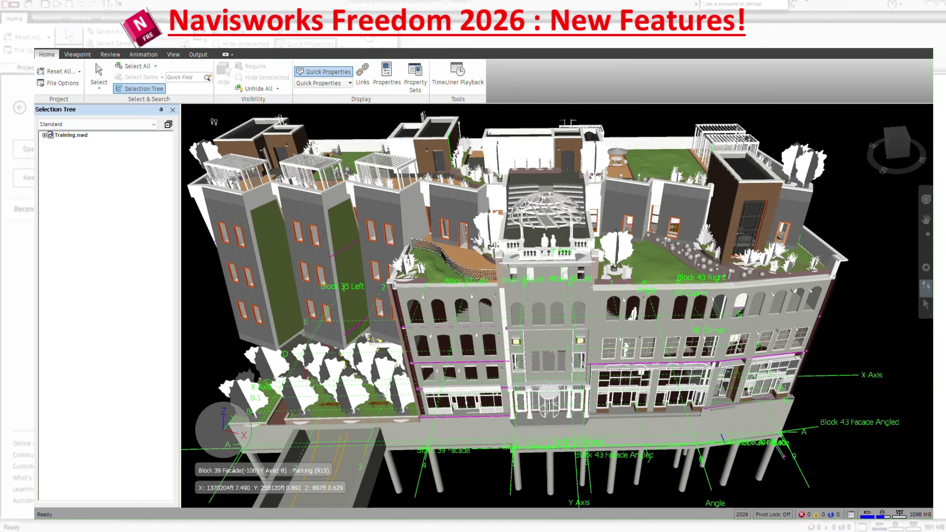
Step: Review the list of dockable windows with its Selection Tree entry, and the Unhide All visibility options
left_click(173, 54)
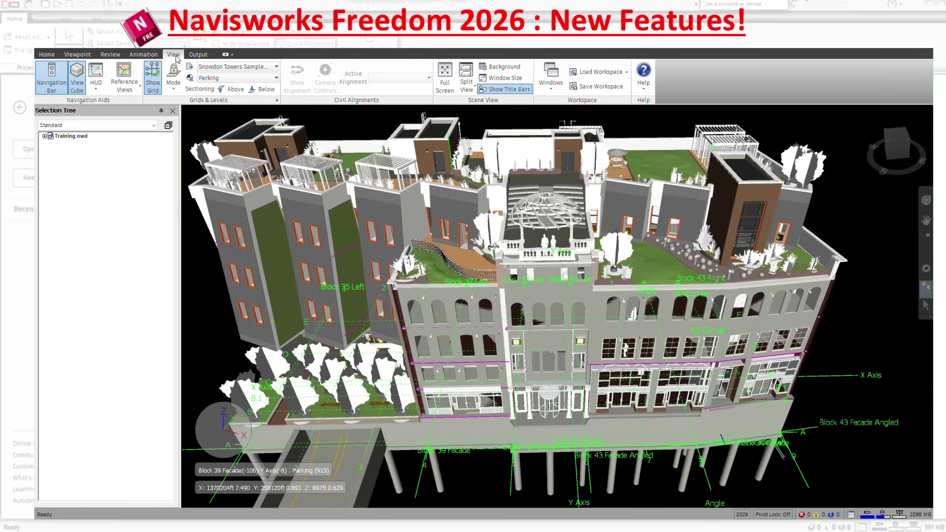
left_click(552, 86)
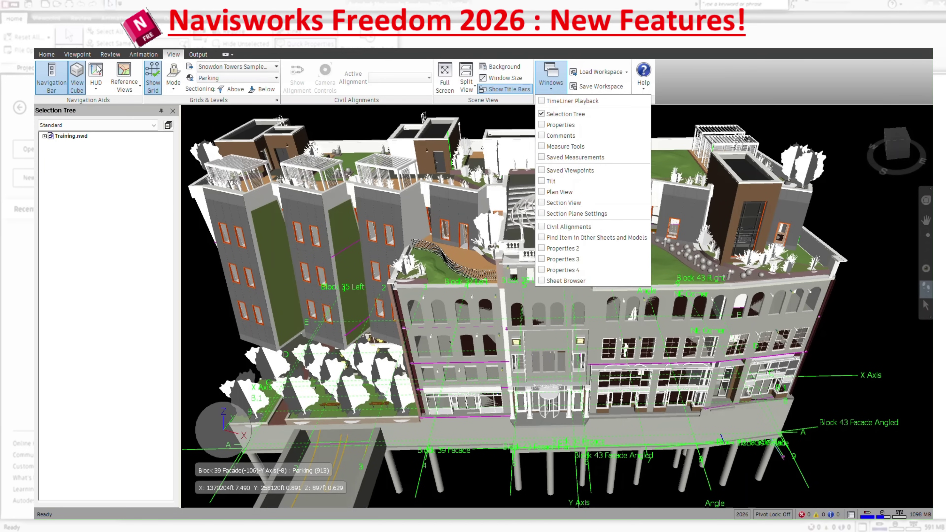
left_click(54, 58)
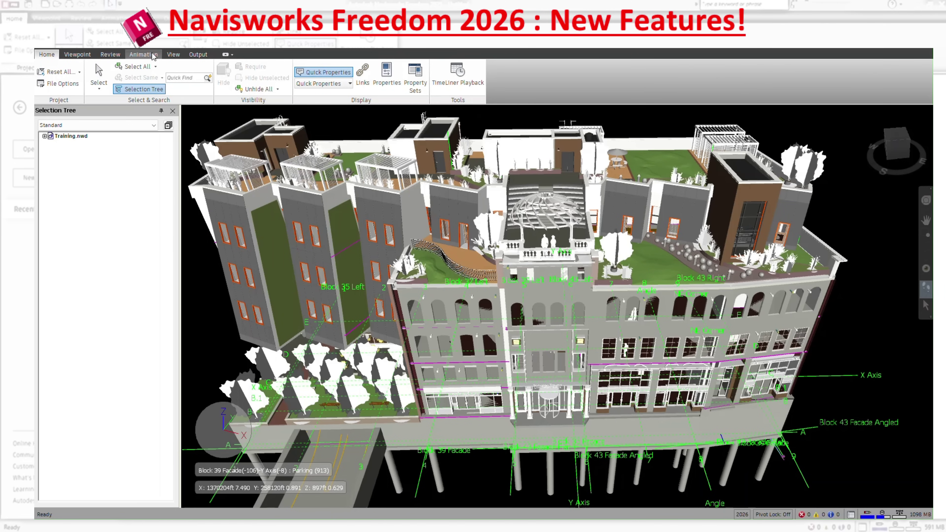
left_click(173, 54)
left_click(551, 77)
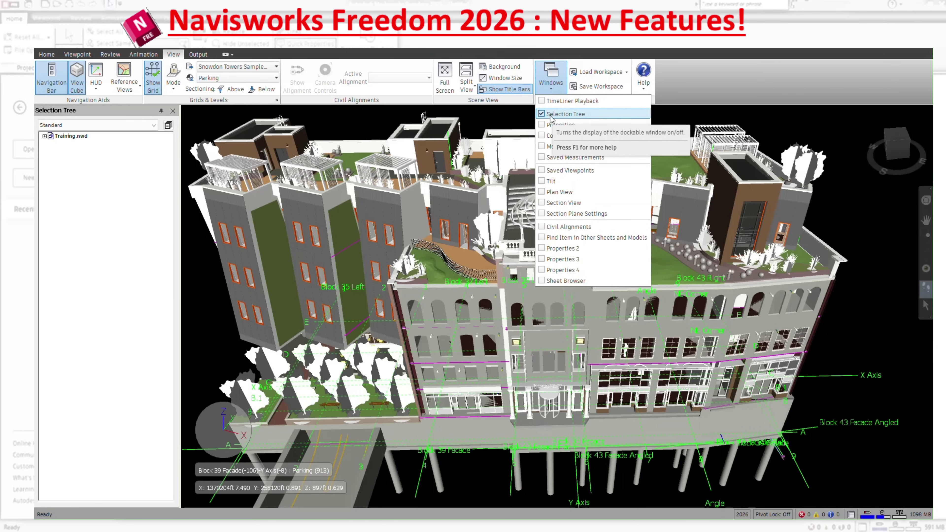
left_click(49, 56)
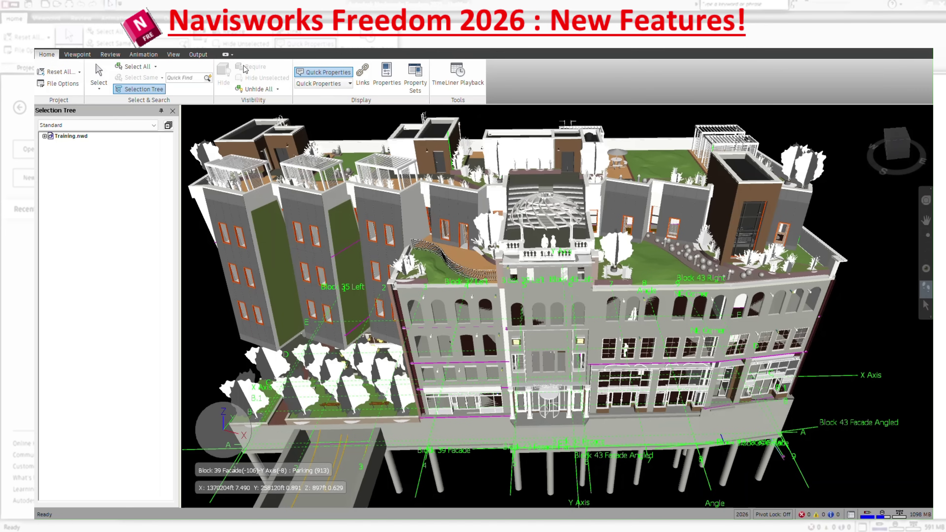
left_click(278, 91)
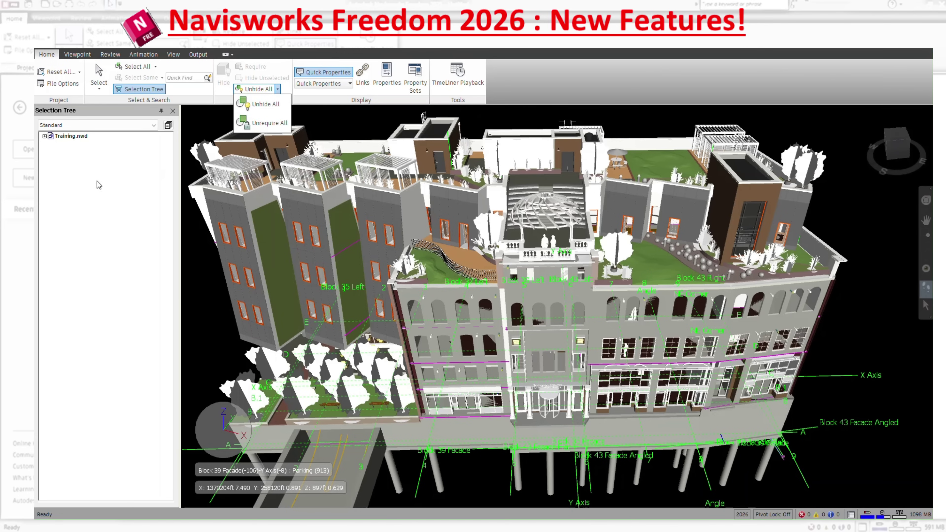
Step: Expand Training.nwd in the Selection Tree through the Electrical model, L1 - Block 35, Conduits and Electrical Metallic Tubing (EMT) down to the solid
left_click(45, 138)
left_click(45, 136)
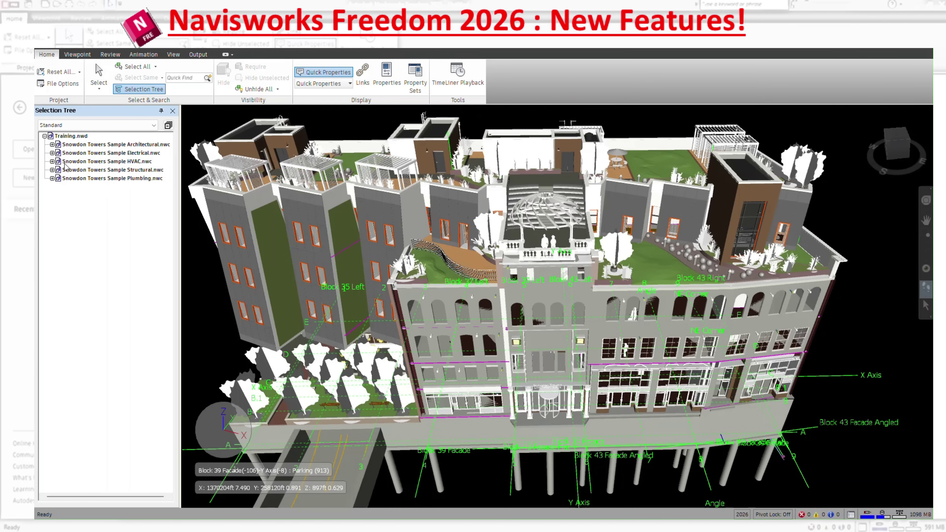
left_click(52, 152)
left_click(59, 178)
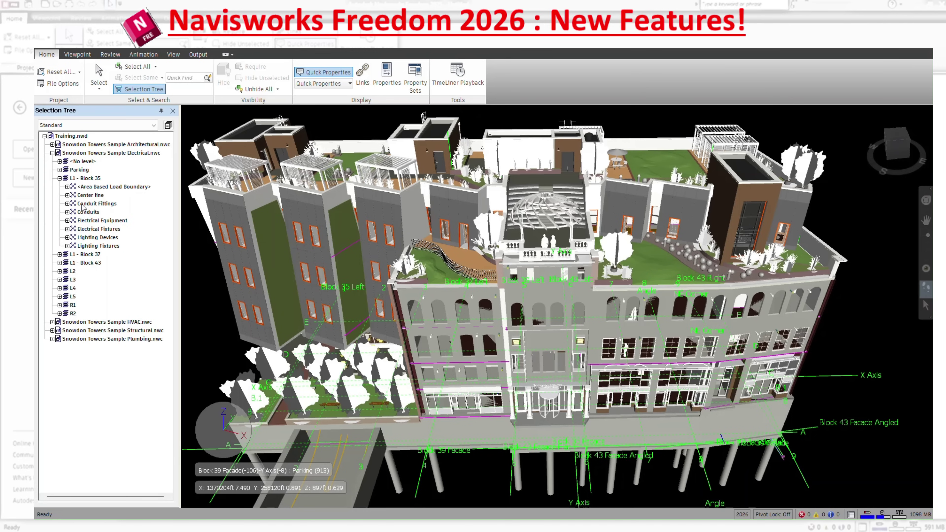
left_click(67, 212)
left_click(74, 221)
left_click(82, 229)
left_click(90, 238)
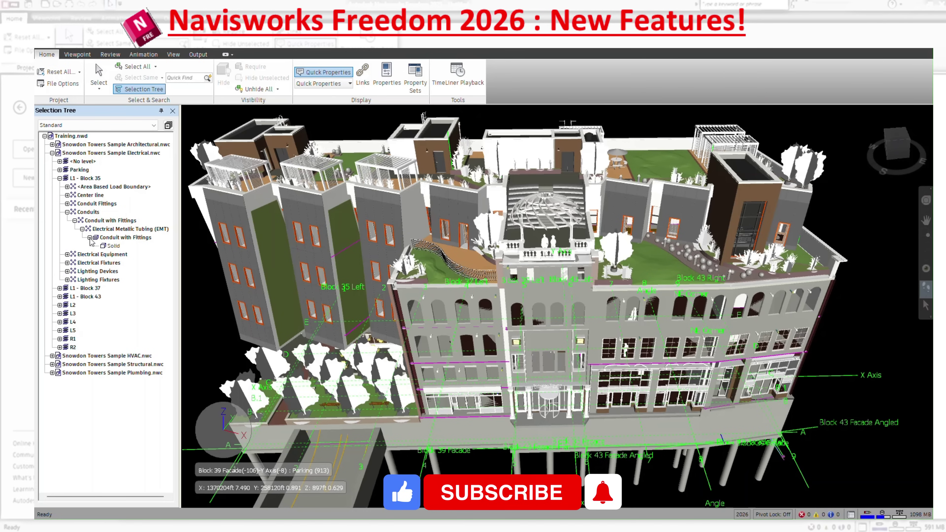
Step: Hide L1 - Block 35 in the Electrical model and unhide the children of its Electrical Metallic Tubing (EMT) item
right_click(83, 179)
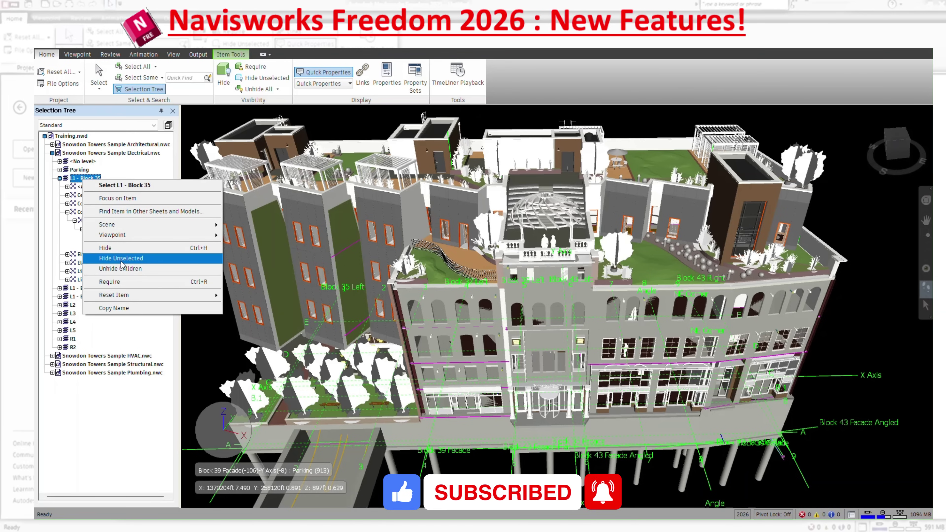
left_click(102, 247)
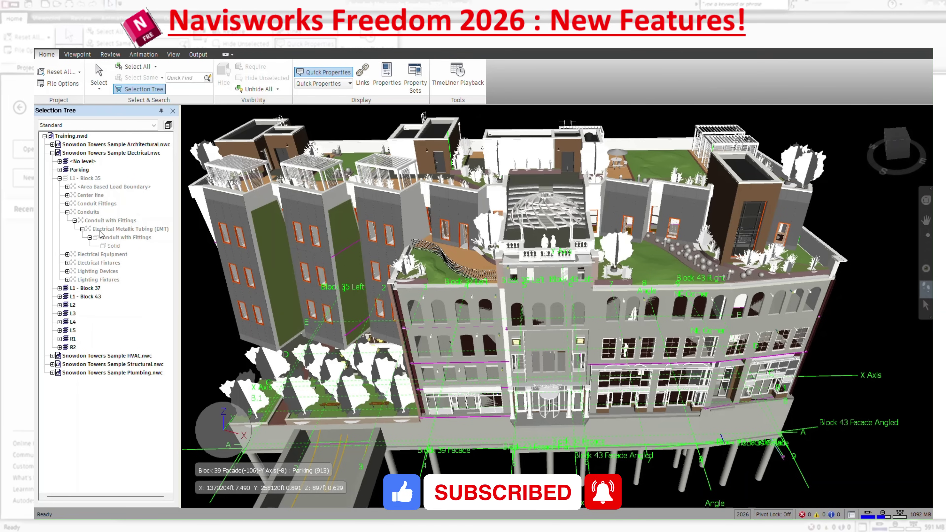
right_click(100, 230)
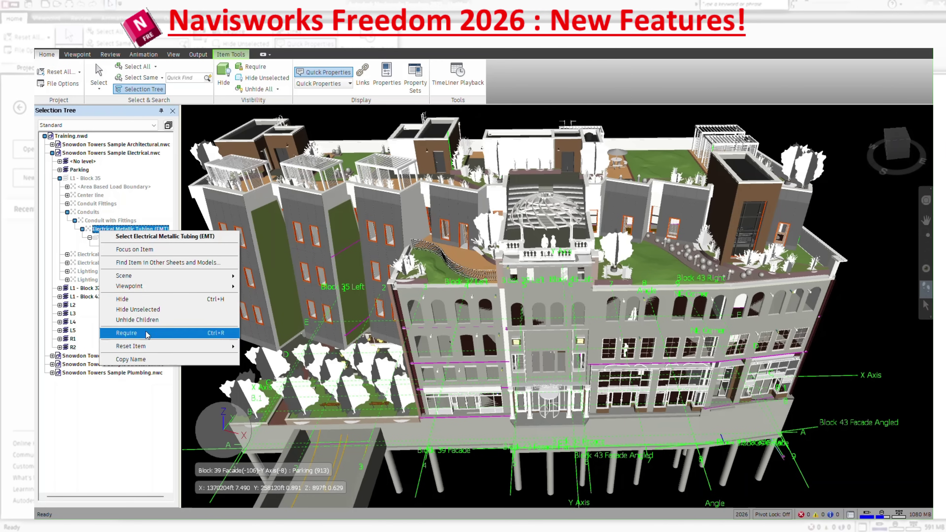
left_click(144, 320)
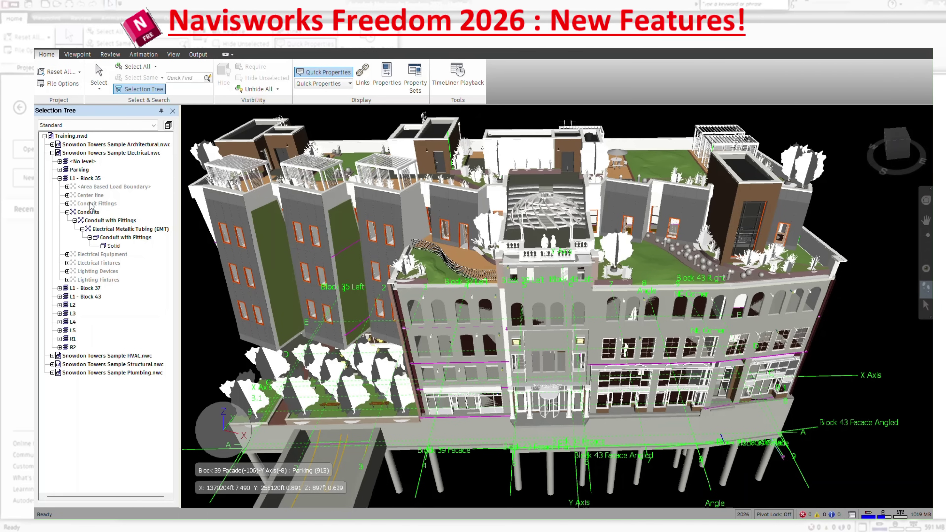
Step: Expand <Area Based Load Boundary> under L1 - Block 35 and view the visibility commands available for it
left_click(67, 187)
right_click(88, 188)
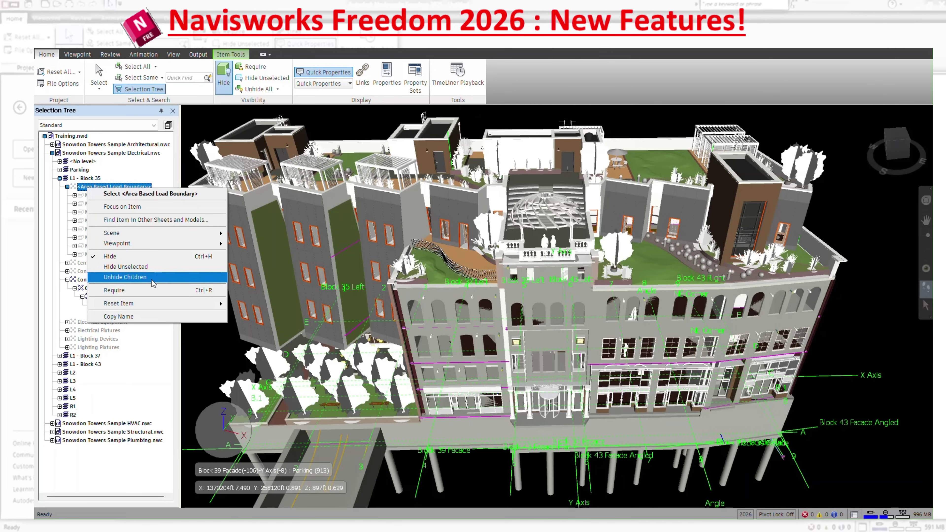
left_click(202, 121)
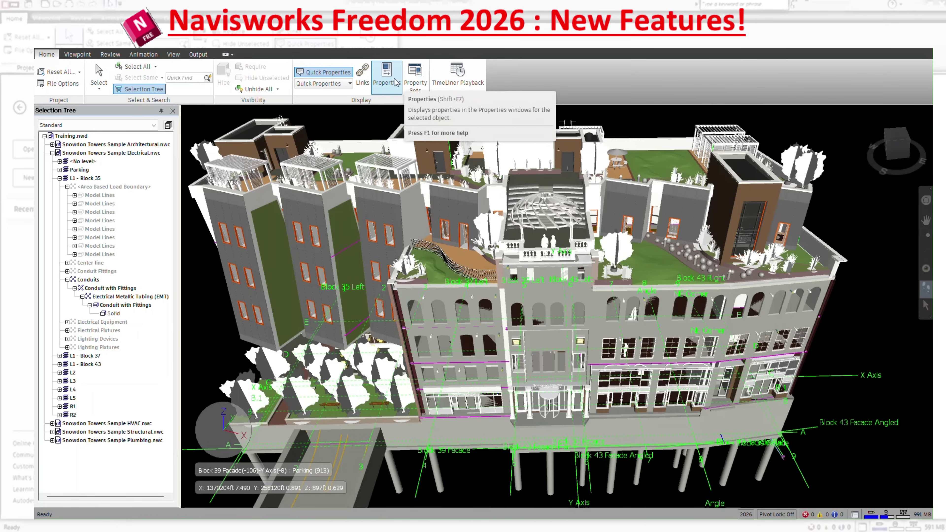
Step: Check the available Quick Properties sets, and display the Properties 2 window widened beside the Selection Tree
left_click(349, 83)
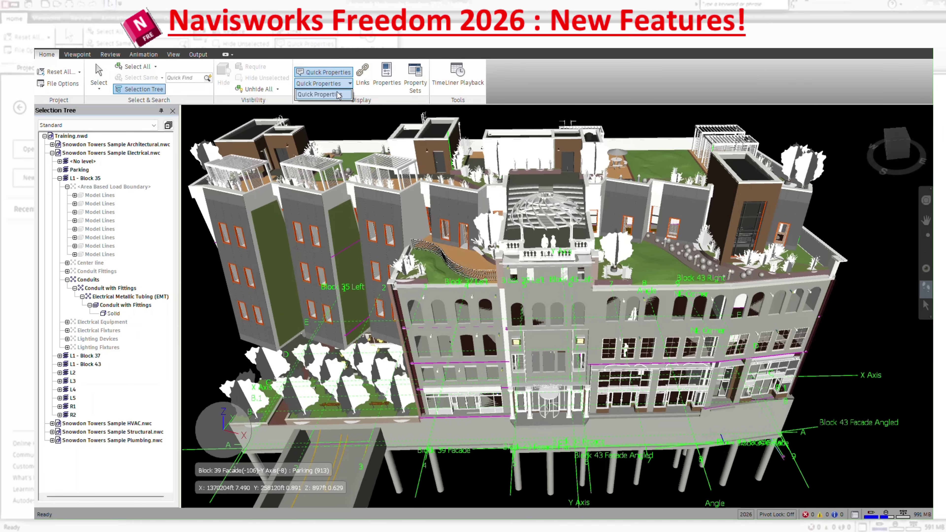
left_click(549, 77)
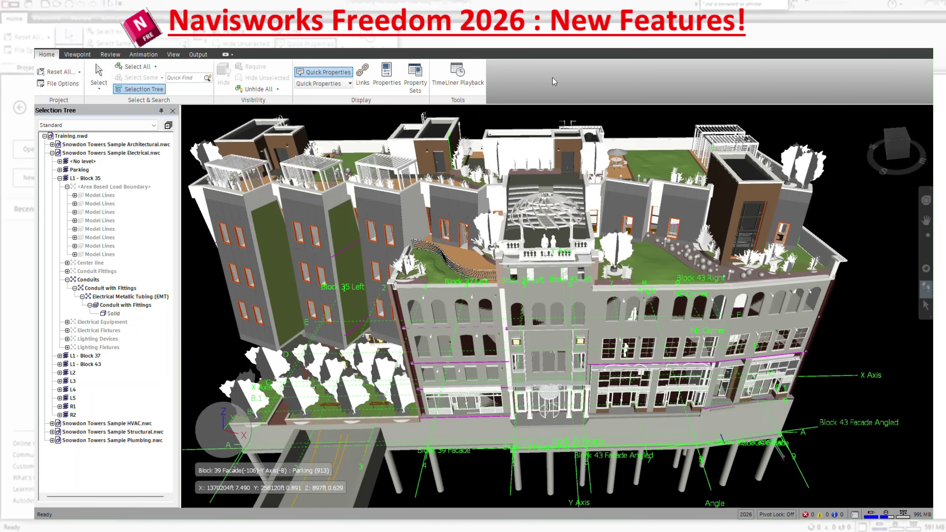
left_click(173, 54)
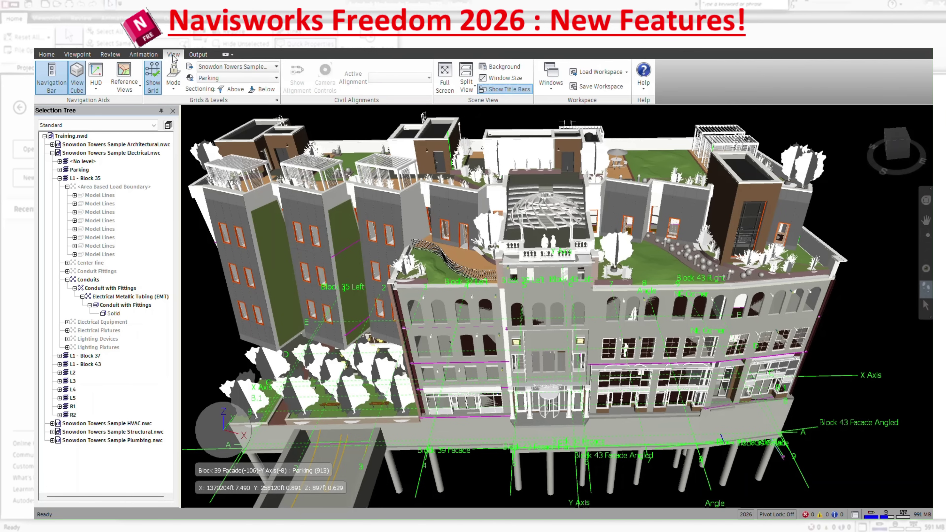
left_click(551, 85)
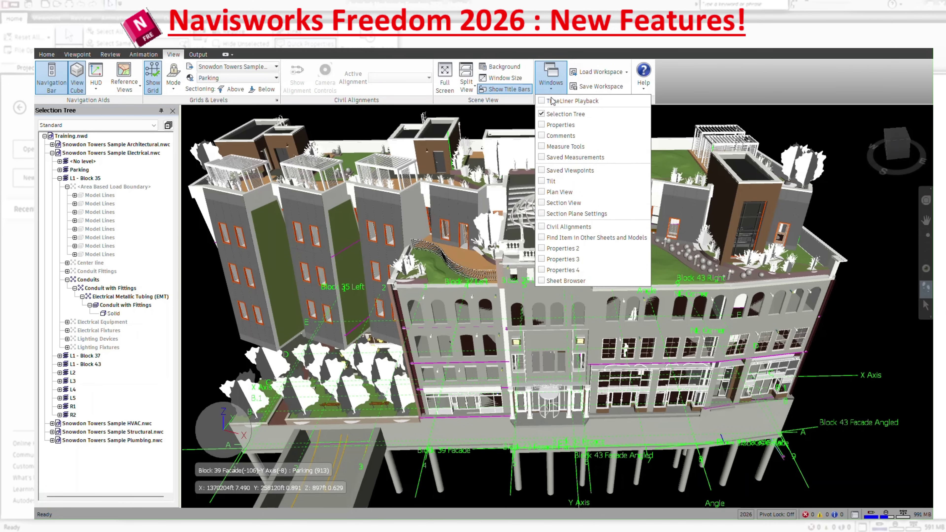
left_click(543, 251)
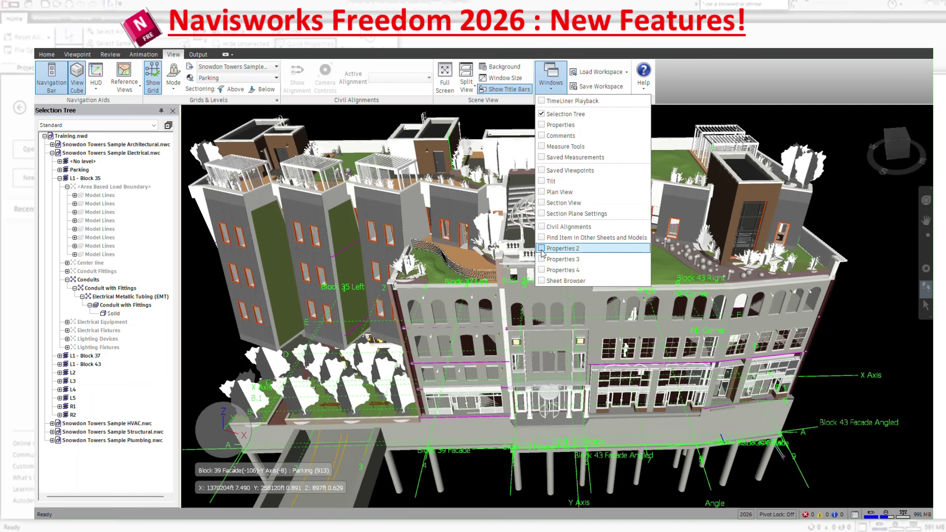
left_click_drag(122, 165, 178, 169)
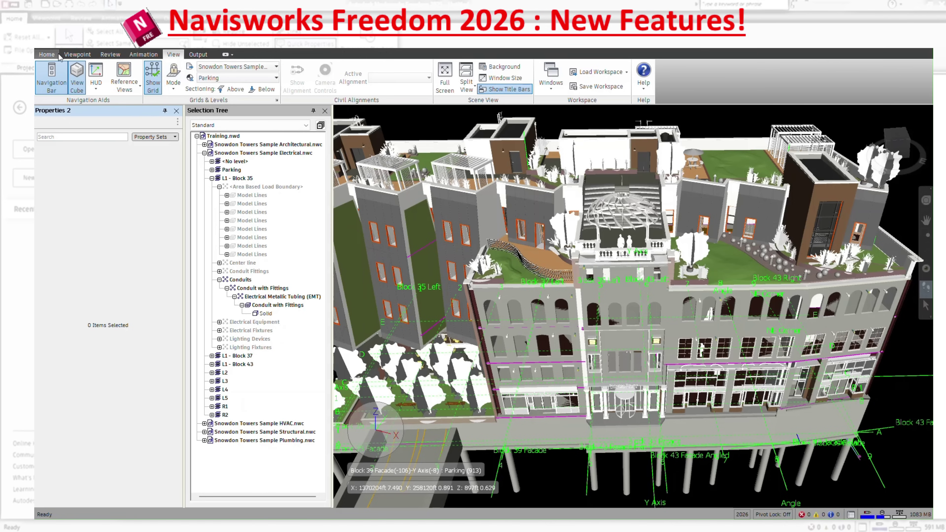
Step: Check a curtain panel's quick properties, and create a property set named Set 1 containing the Category properties
left_click(48, 55)
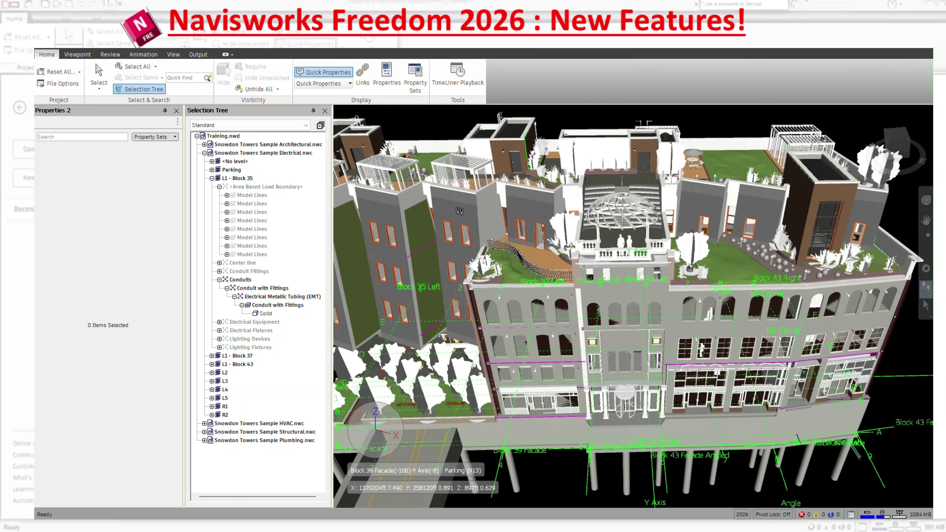
mouse_move(459, 211)
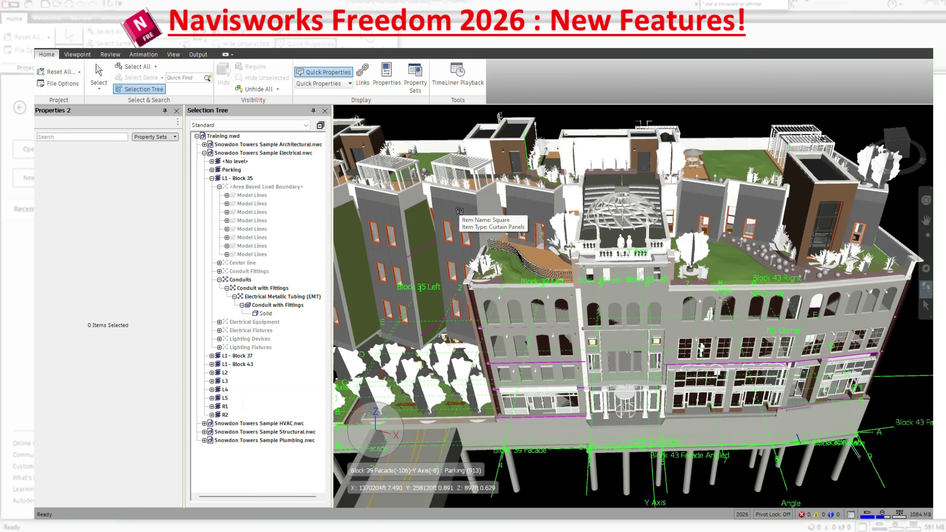
left_click(415, 86)
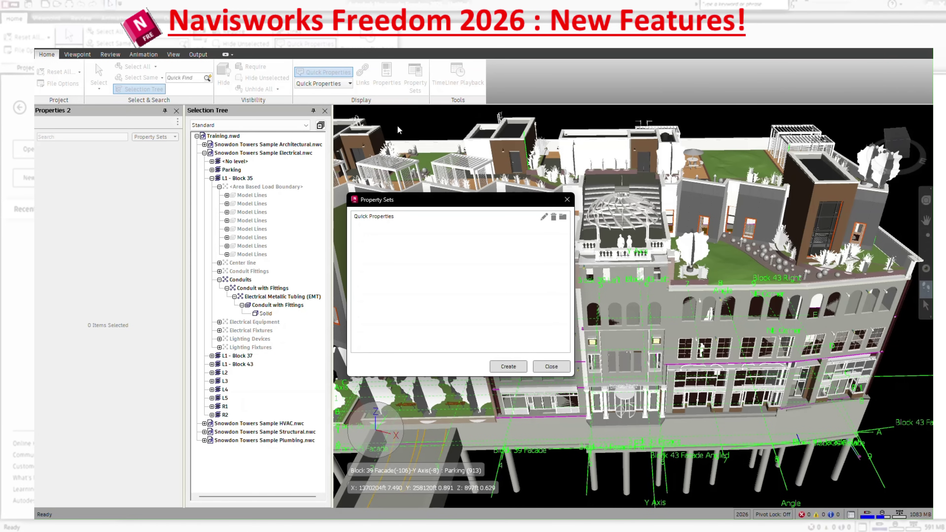
left_click_drag(415, 206, 507, 200)
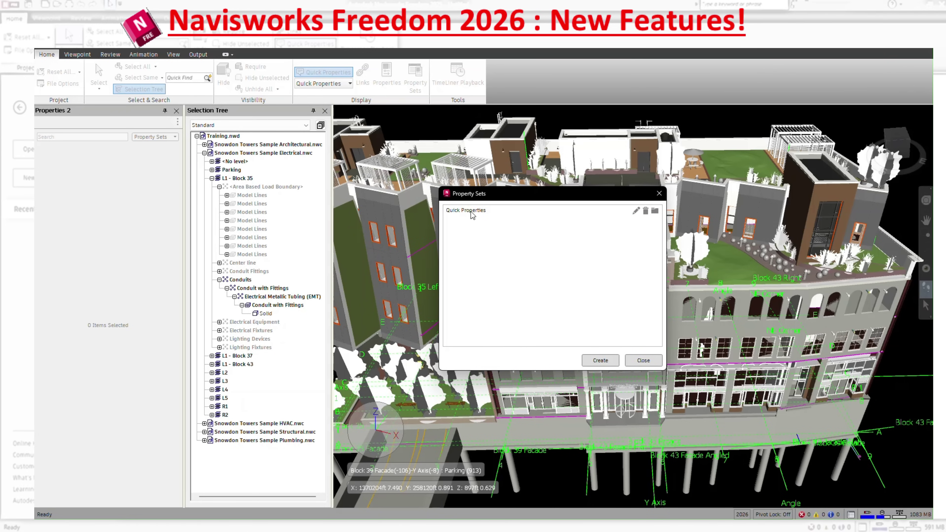
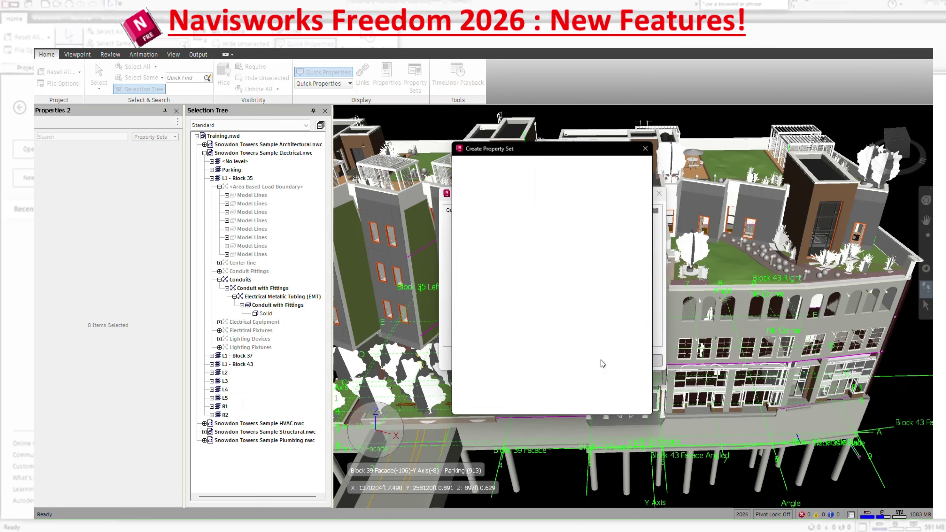
type("S")
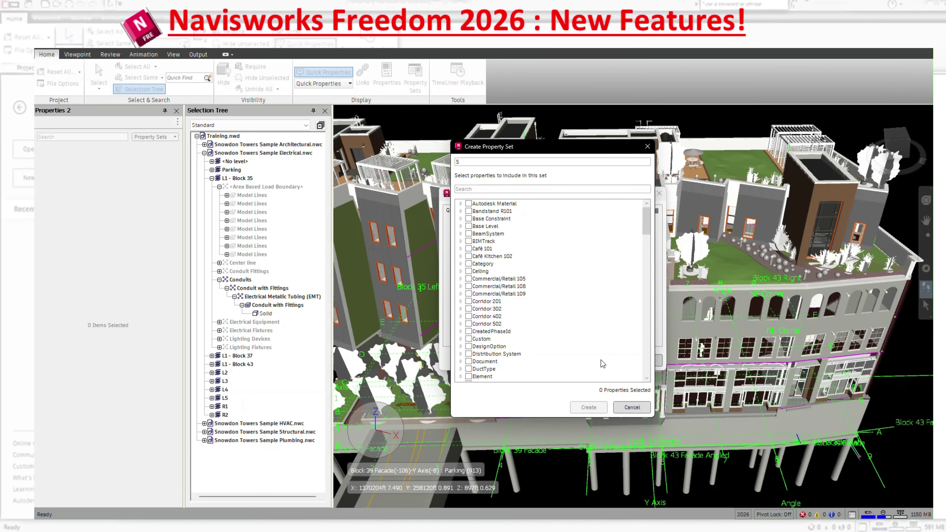
type("et 1")
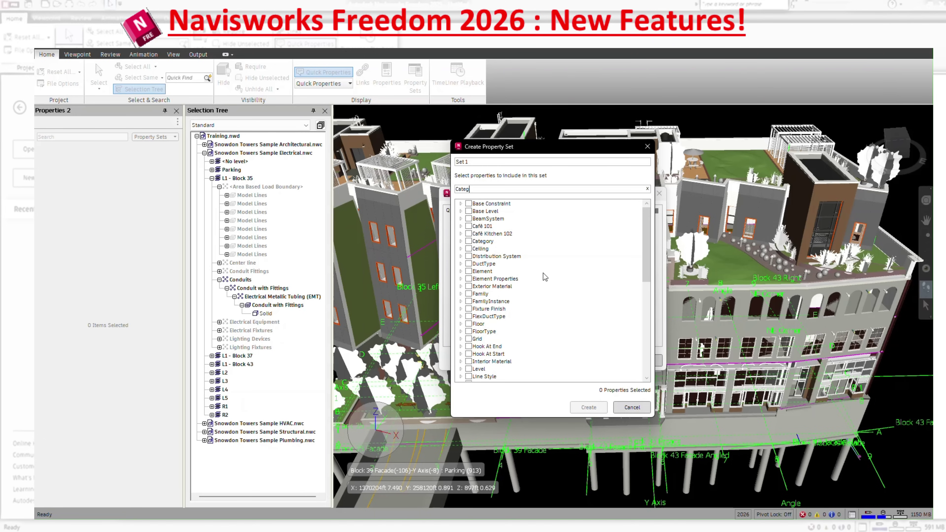
key("BackSpace")
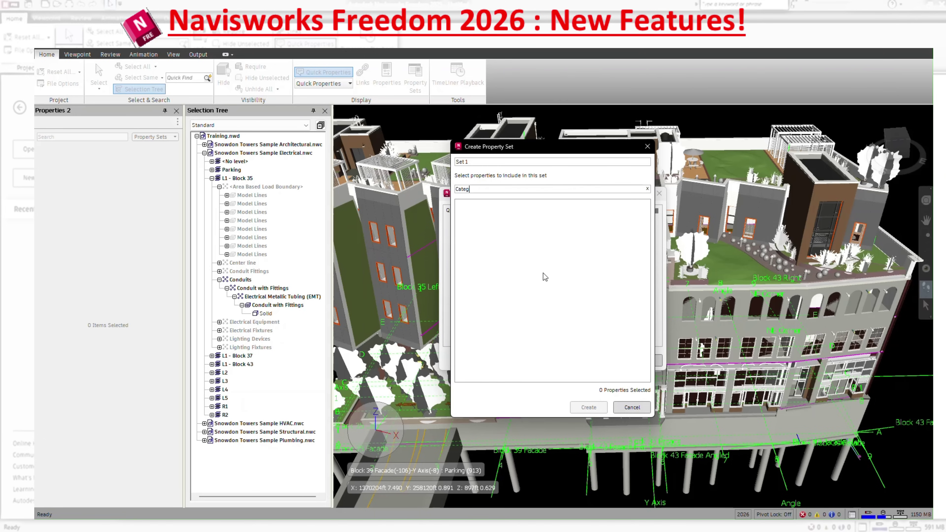
type("ory")
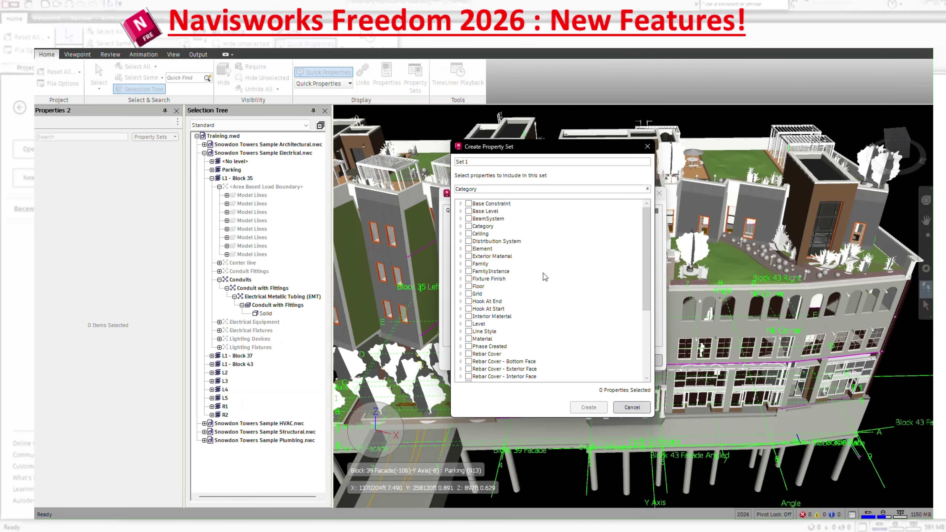
scroll(547, 309, "down", 2)
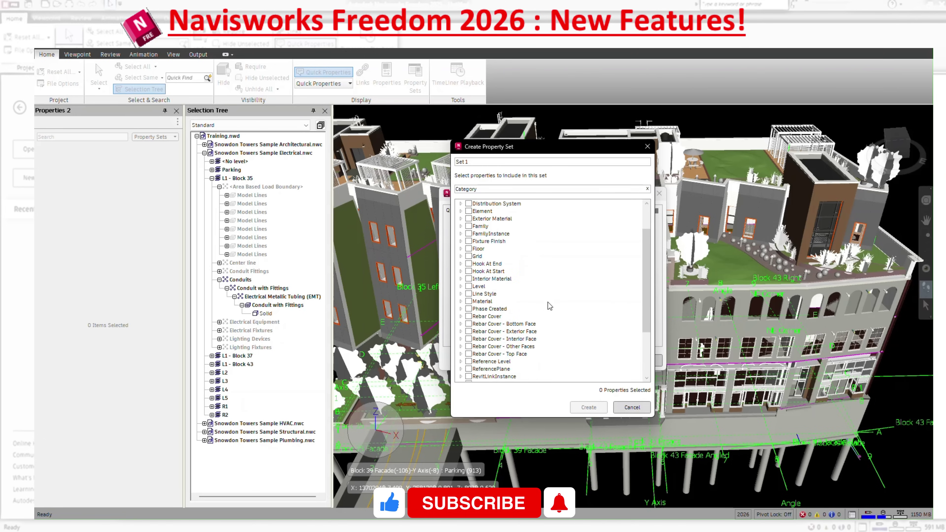
scroll(490, 302, "up", 2)
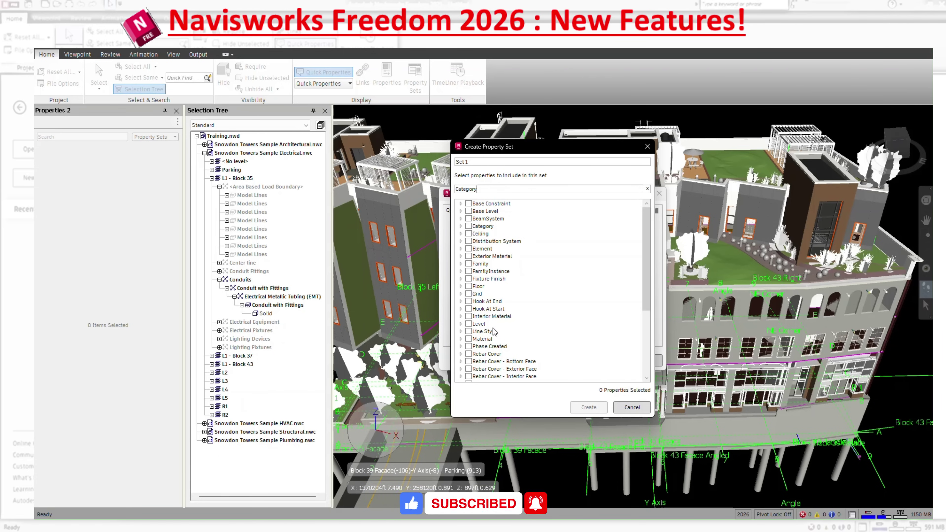
left_click(469, 227)
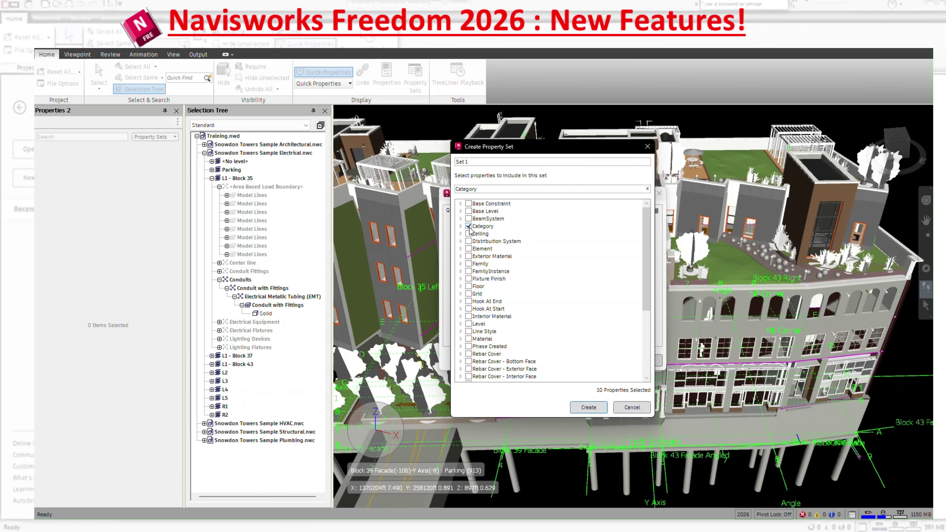
left_click(598, 408)
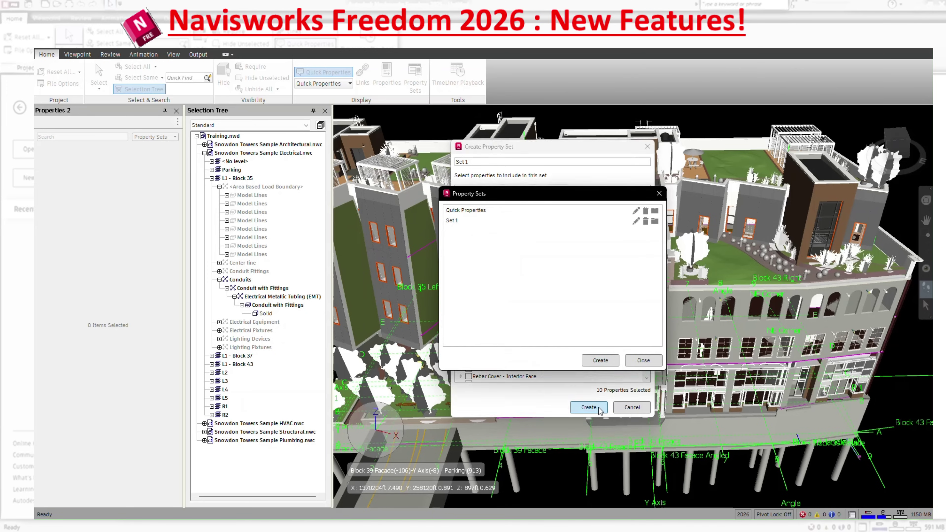
Step: Create a second property set named Set 2 containing the Family and Type properties, and finish managing property sets
left_click(600, 360)
type("Set 2")
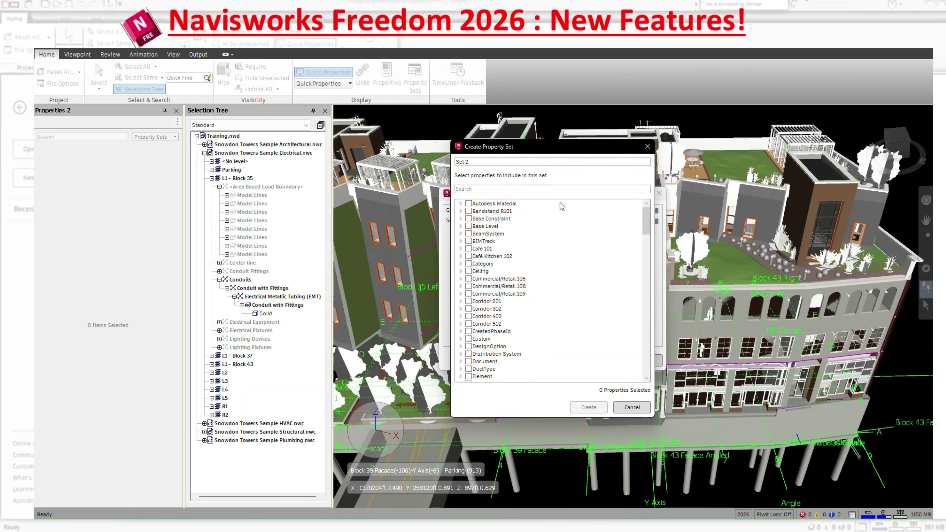
scroll(553, 329, "down", 20)
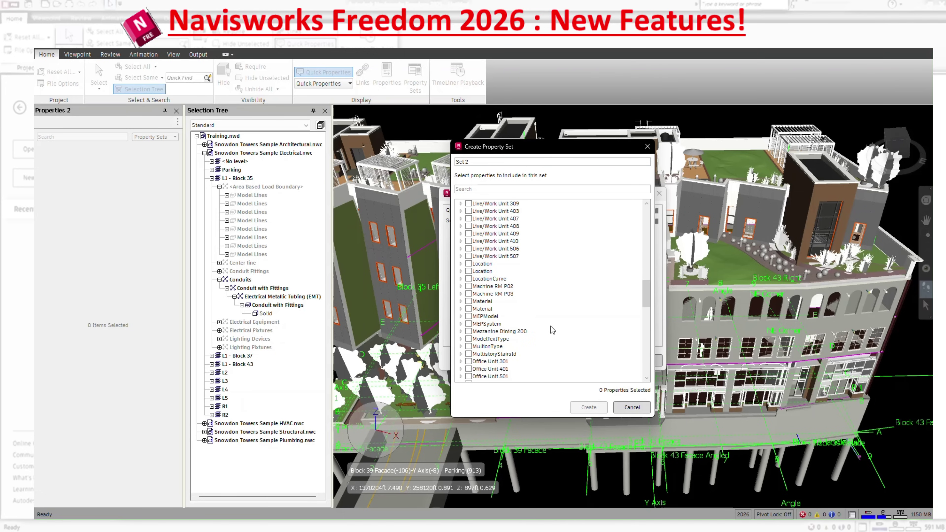
scroll(552, 330, "up", 15)
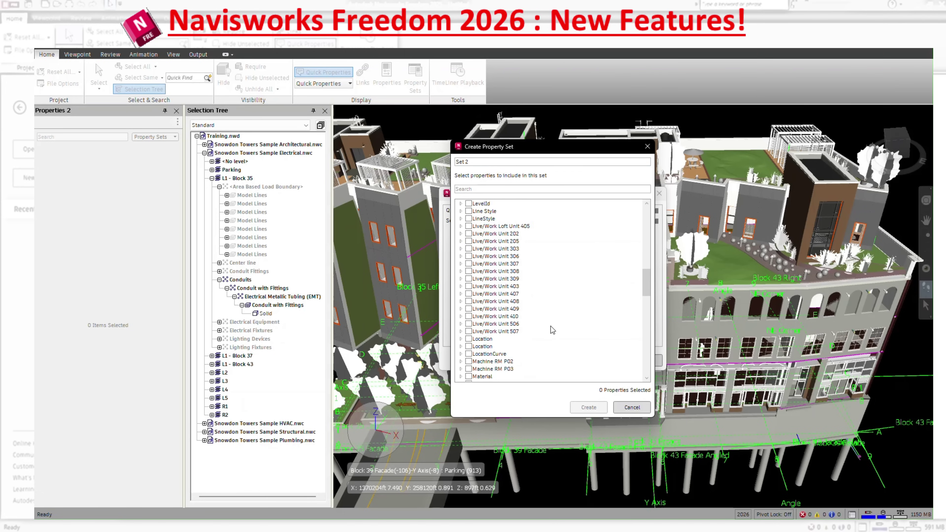
scroll(552, 330, "up", 5)
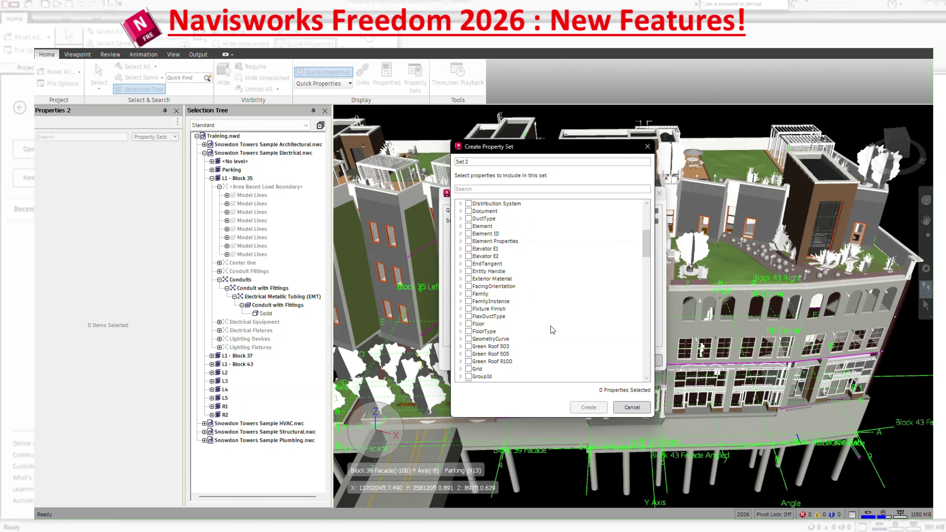
left_click(468, 294)
scroll(504, 311, "down", 20)
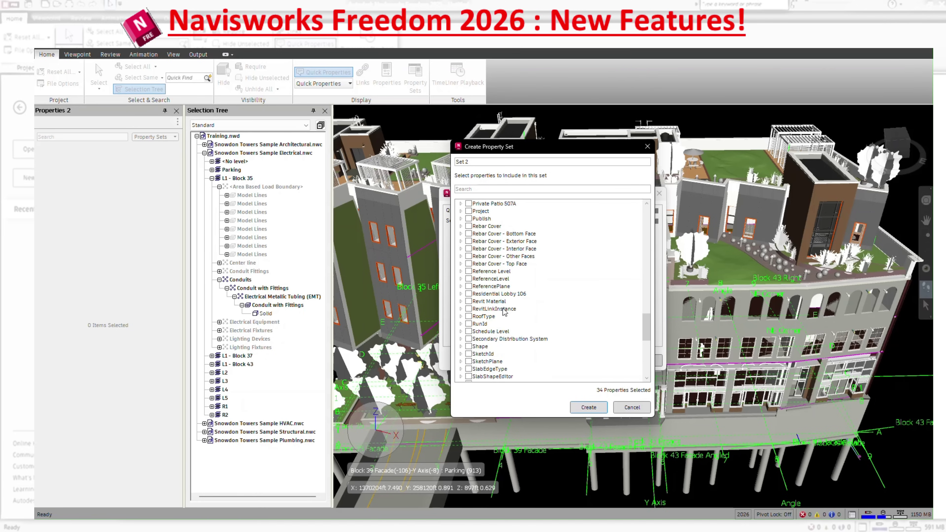
scroll(504, 312, "down", 5)
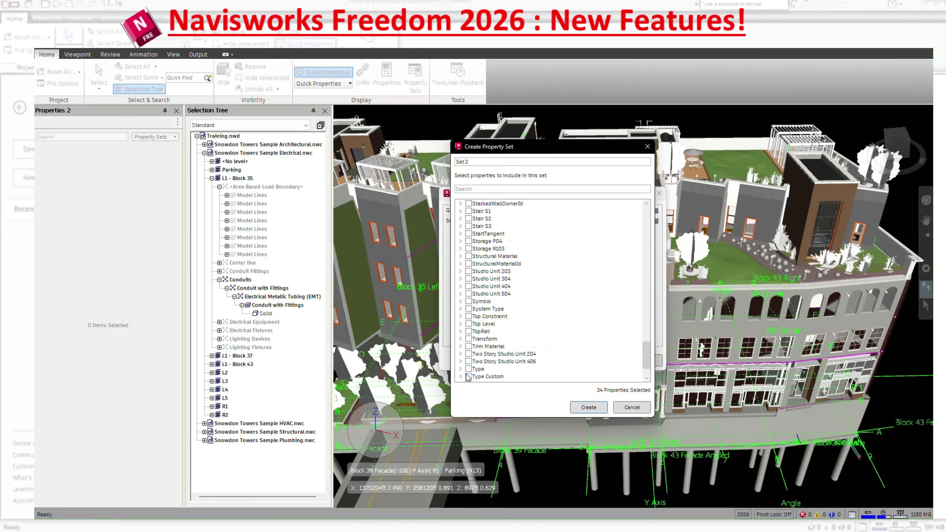
left_click(585, 407)
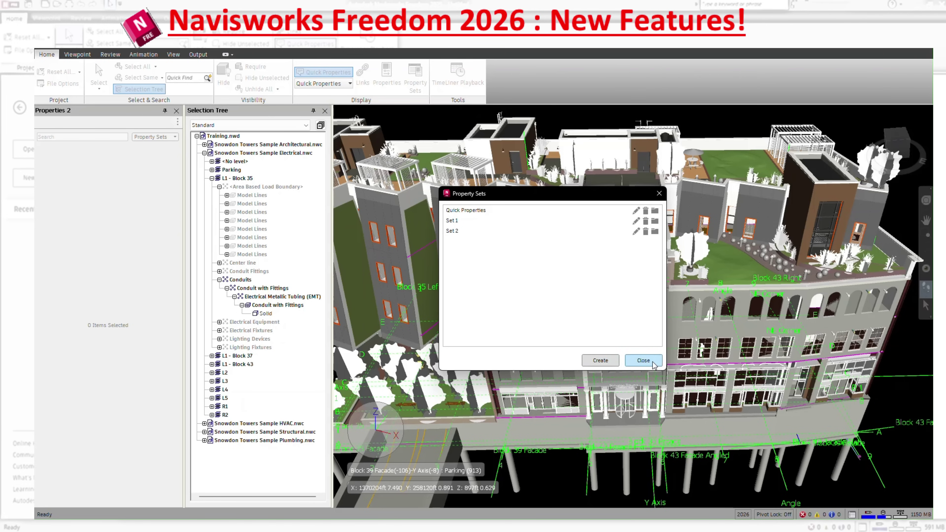
left_click(643, 361)
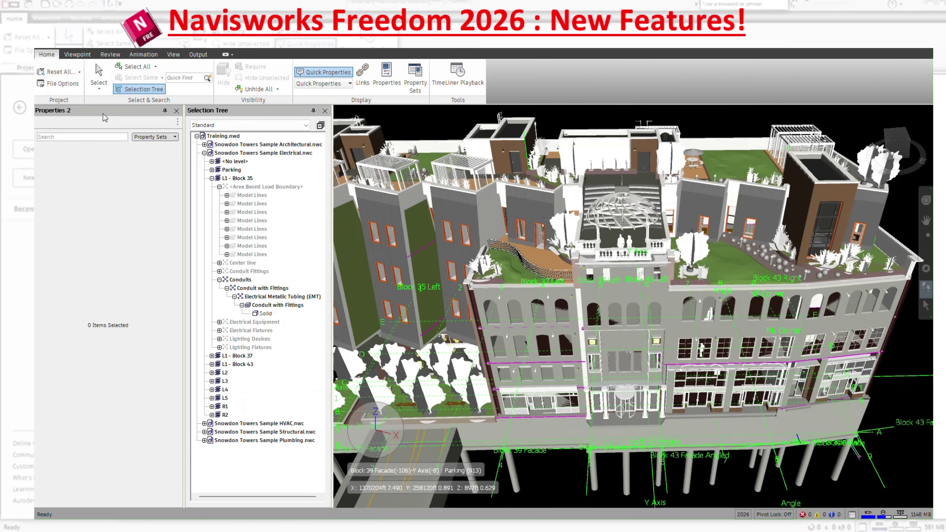
Step: View the curtain panel's quick properties using Set 1, and compare them with the default Quick Properties set
left_click(339, 84)
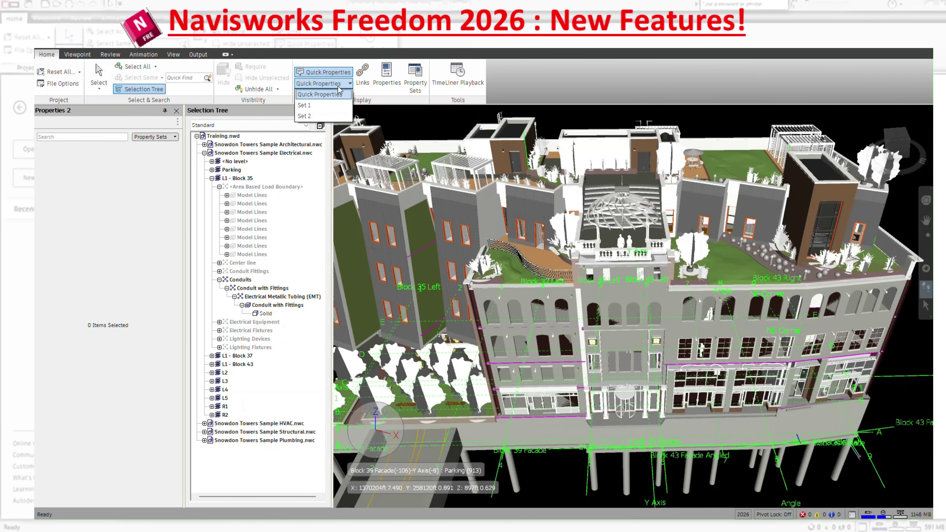
left_click(338, 106)
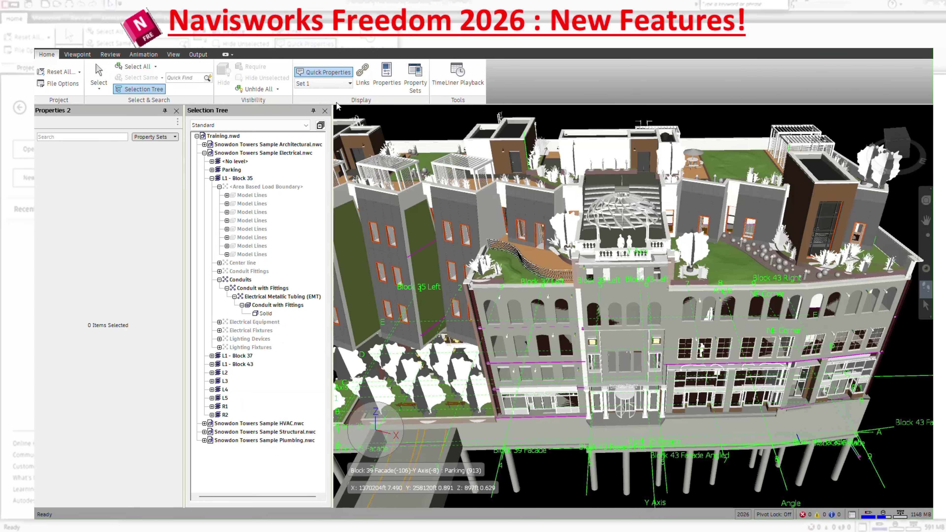
mouse_move(462, 214)
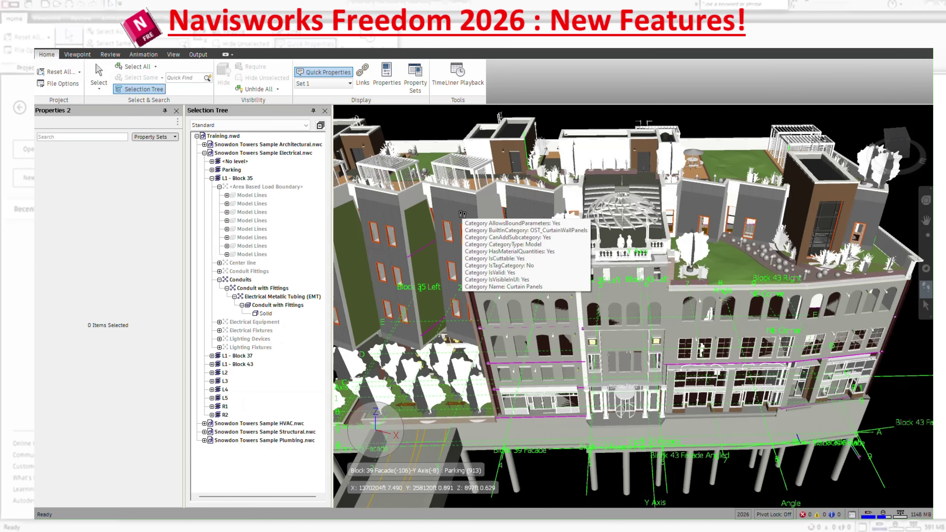
left_click(335, 83)
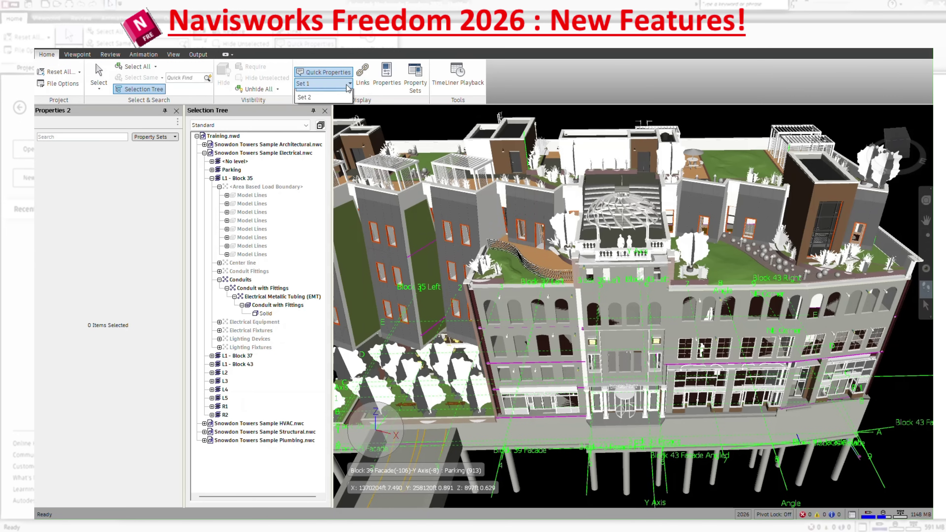
left_click(324, 95)
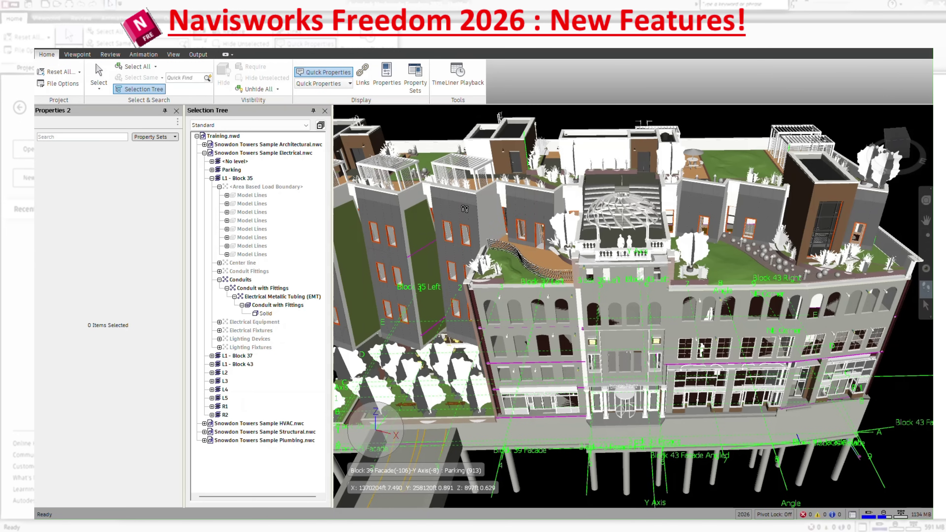
mouse_move(464, 209)
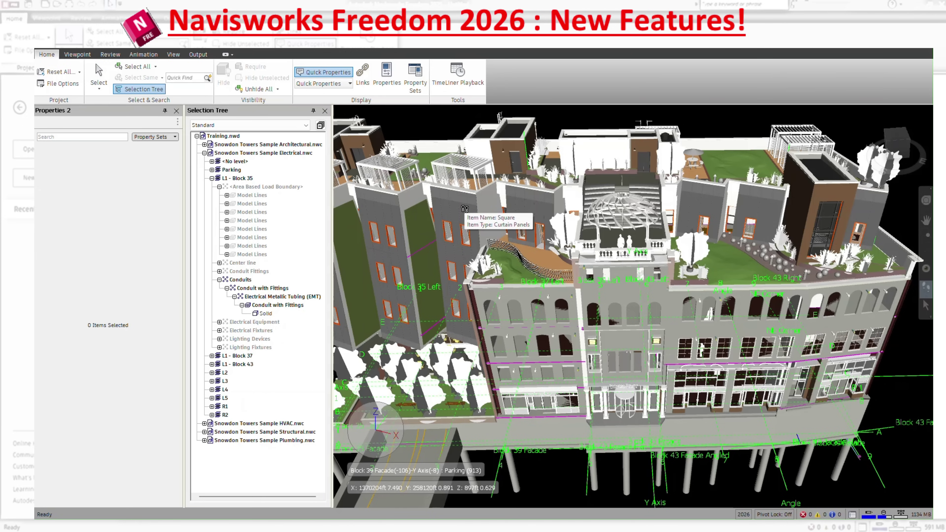
Step: View the curtain panel's quick properties using Set 2, and switch back to the default Quick Properties set
left_click(332, 83)
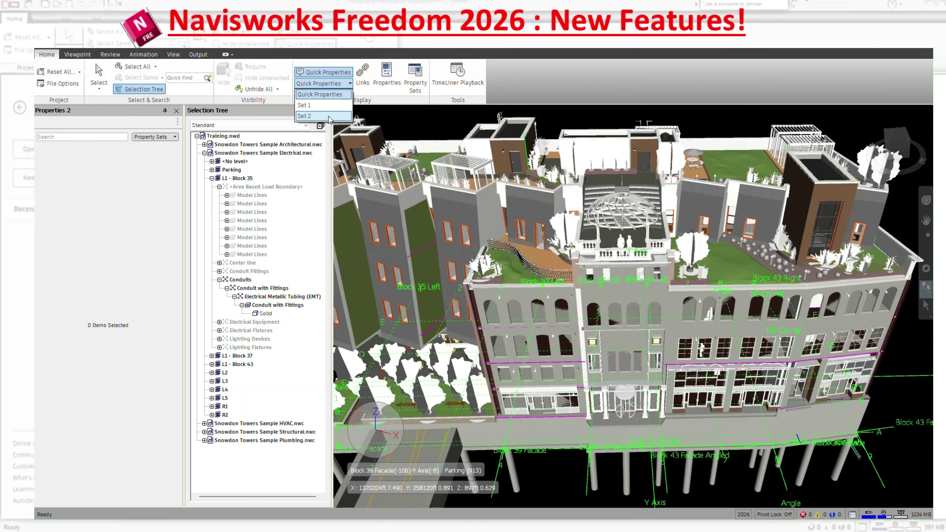
left_click(327, 116)
mouse_move(451, 212)
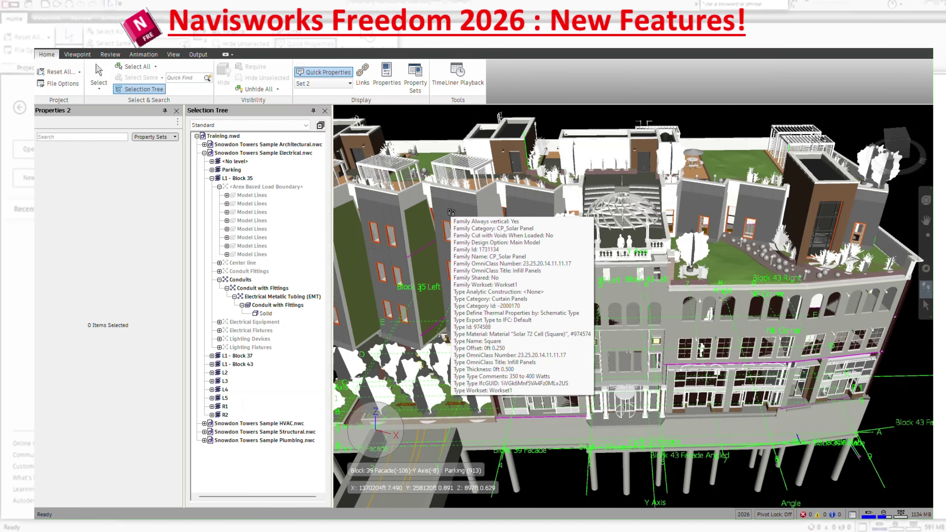
left_click(338, 83)
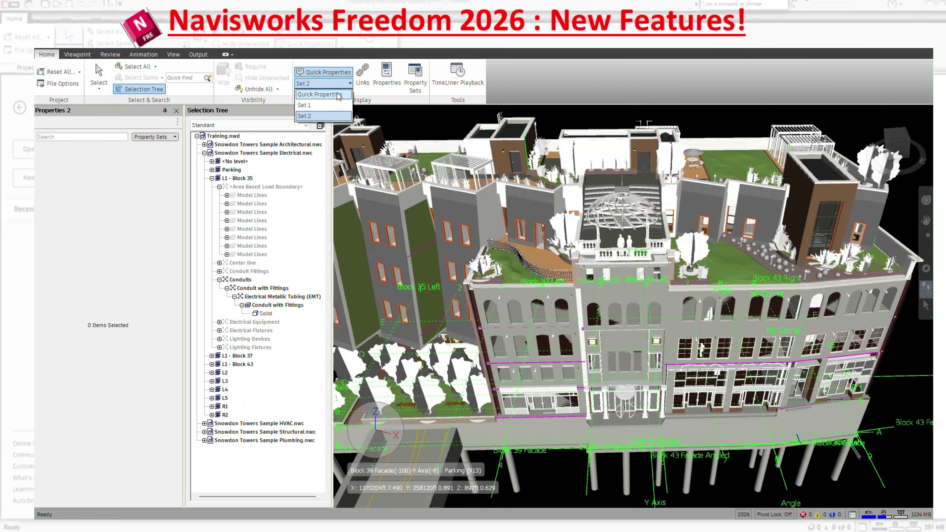
left_click(319, 94)
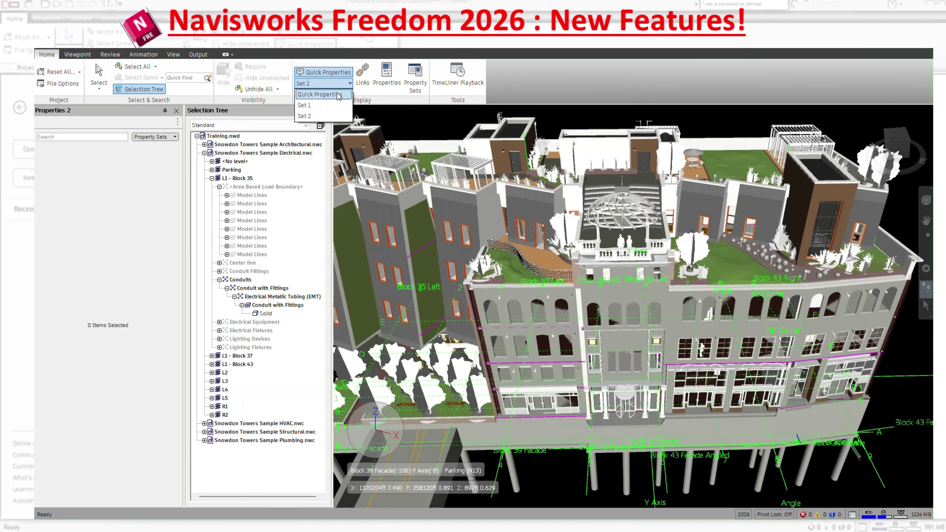
Step: Display the Properties window filtered to Set 1, and filter the Properties 2 window to Set 2
left_click(386, 82)
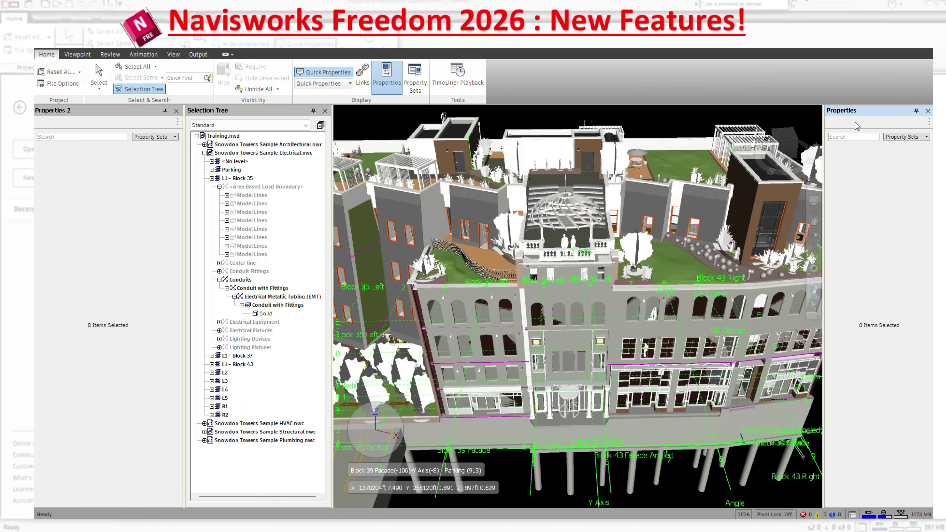
left_click(912, 140)
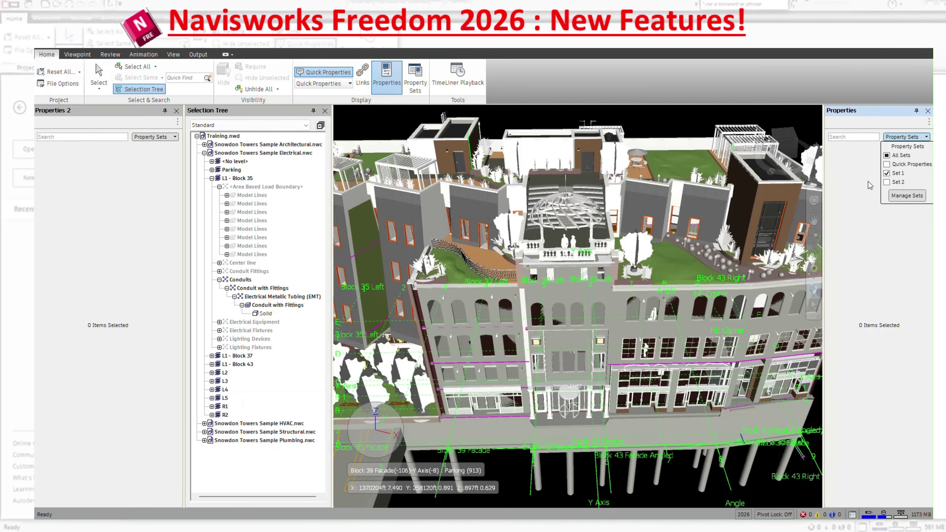
left_click(881, 172)
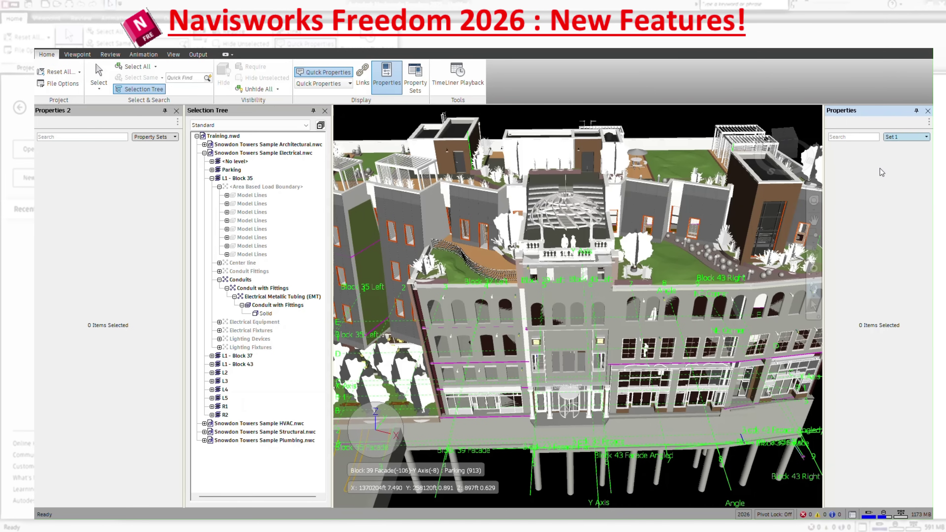
left_click(157, 136)
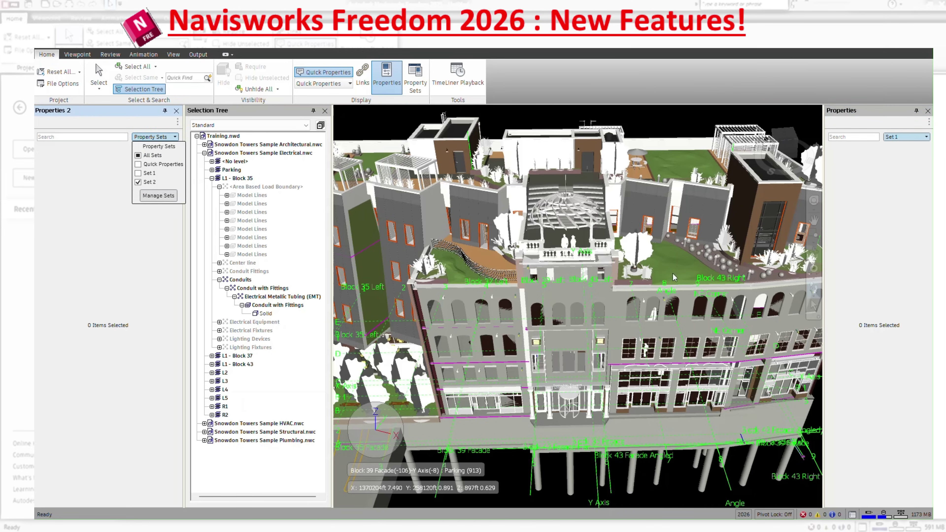
Step: Select a Solar Wall Edges curtain panel on the L5 wall, and filter the Properties 2 window to All Sets
left_click(814, 305)
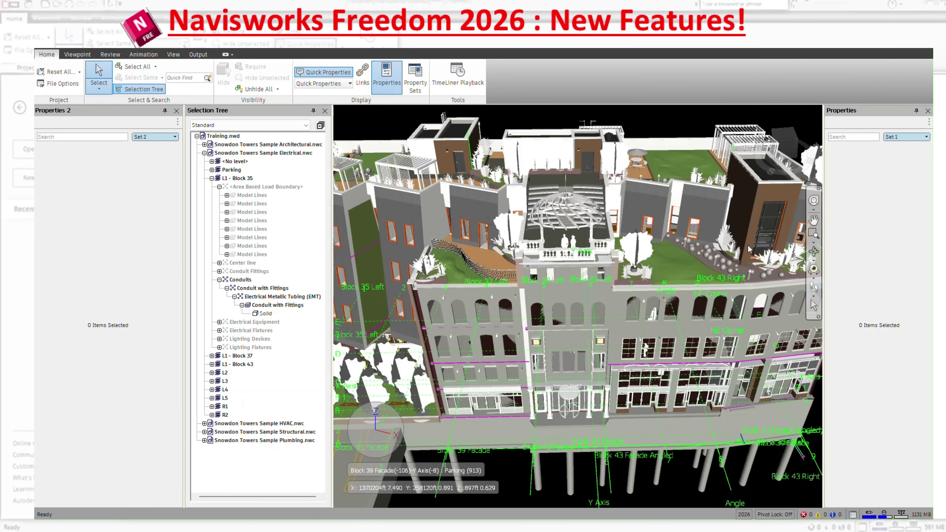
left_click(662, 194)
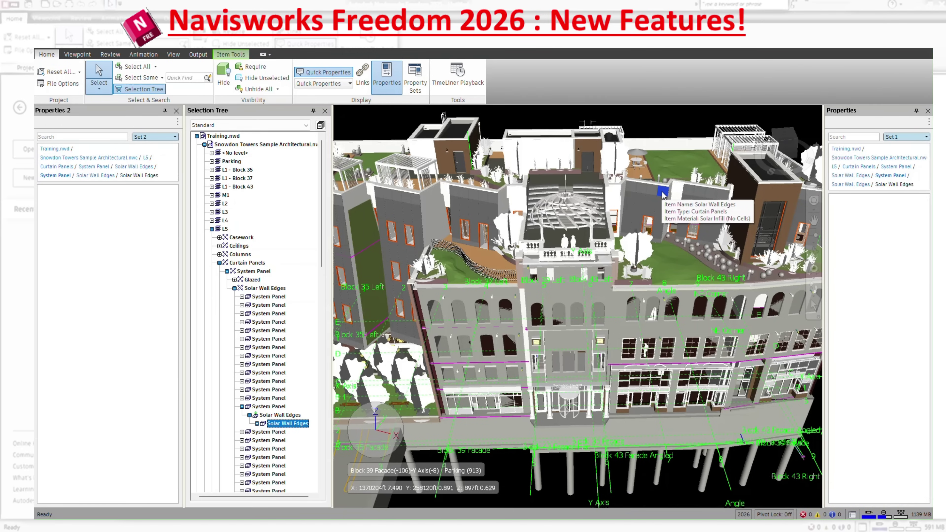
left_click(174, 137)
left_click(138, 164)
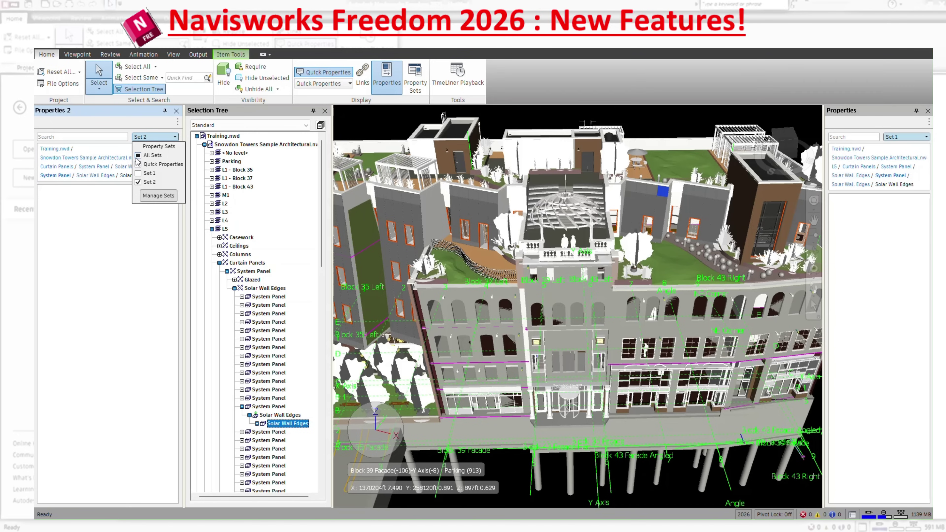
left_click(138, 173)
left_click(158, 196)
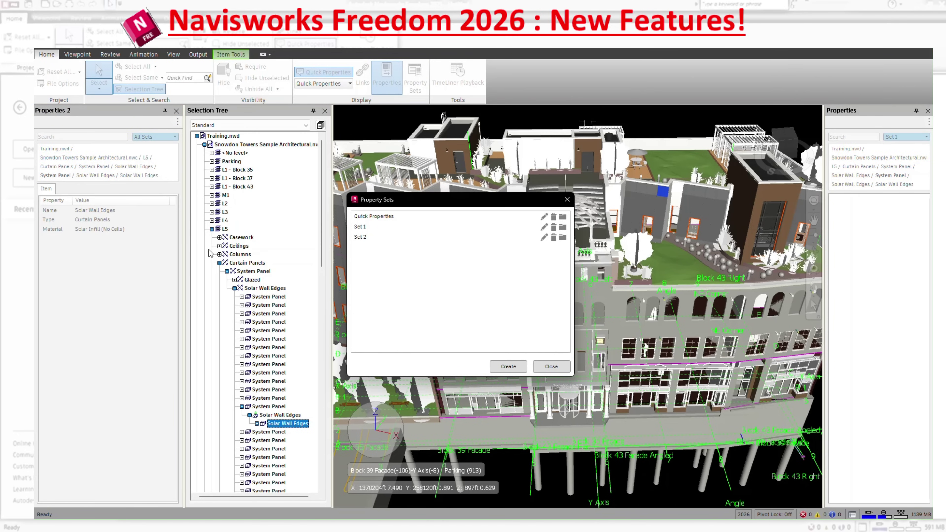
left_click(551, 366)
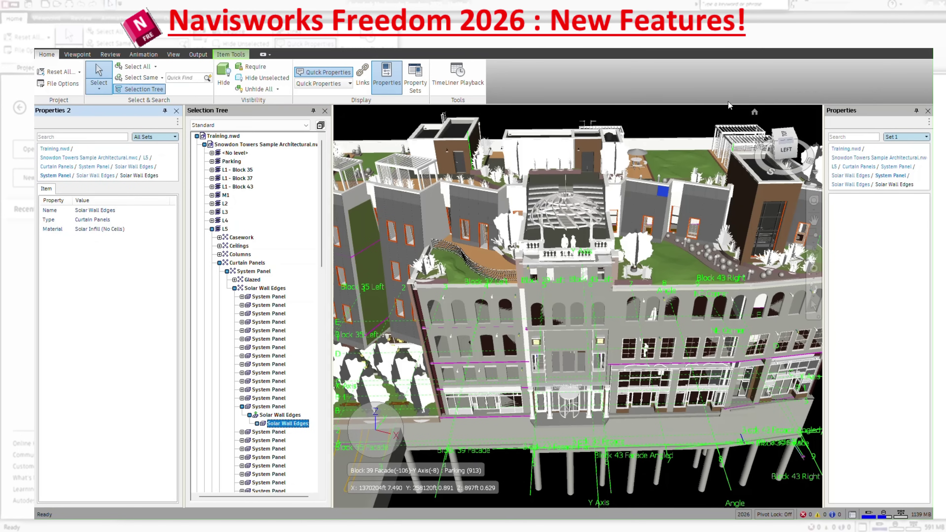
Step: Close the Properties and Properties 2 windows, and clear the curtain panel selection
left_click(386, 76)
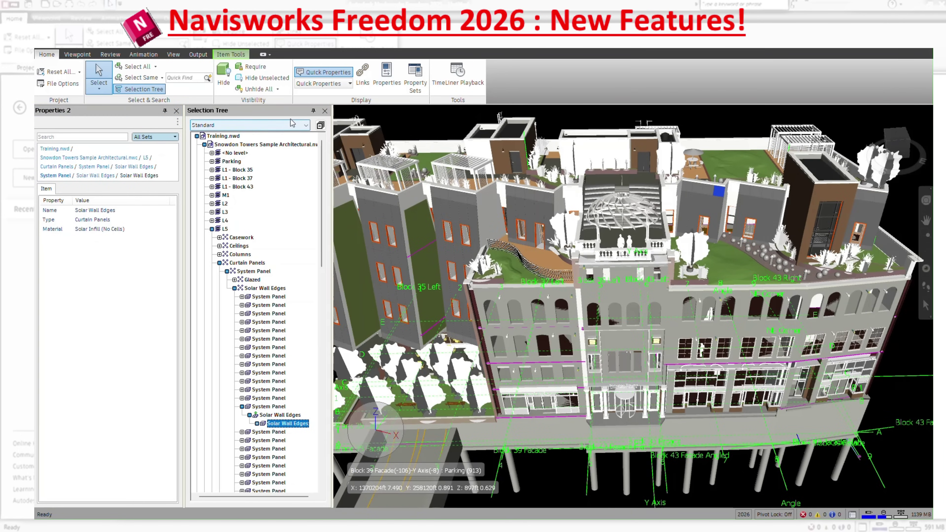
left_click(176, 110)
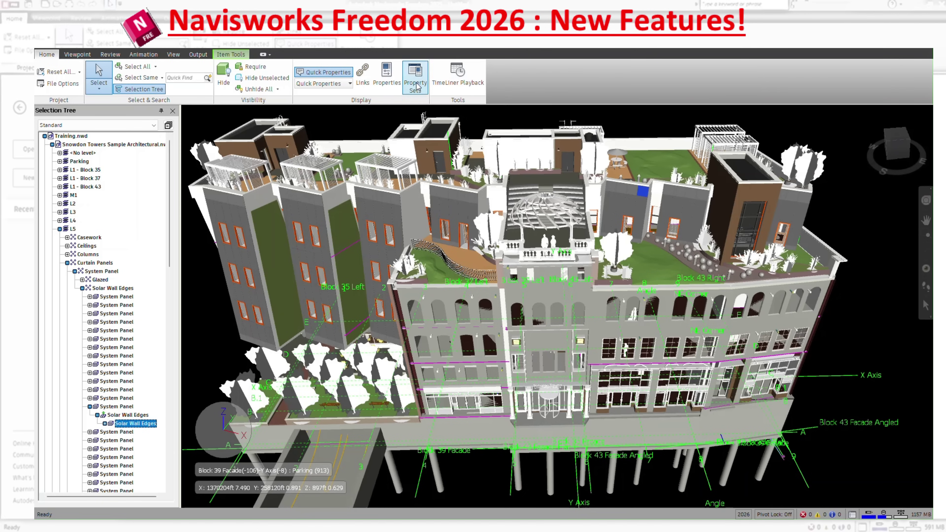
left_click(349, 83)
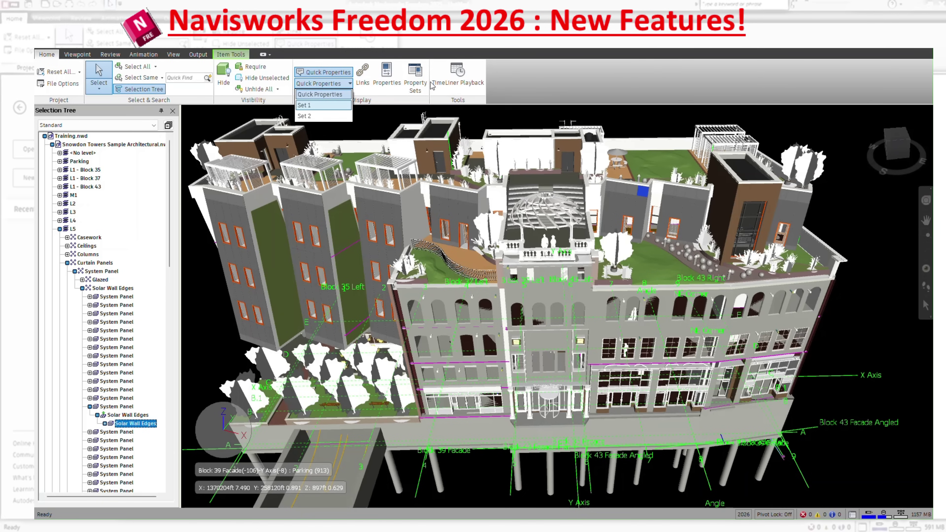
left_click(578, 80)
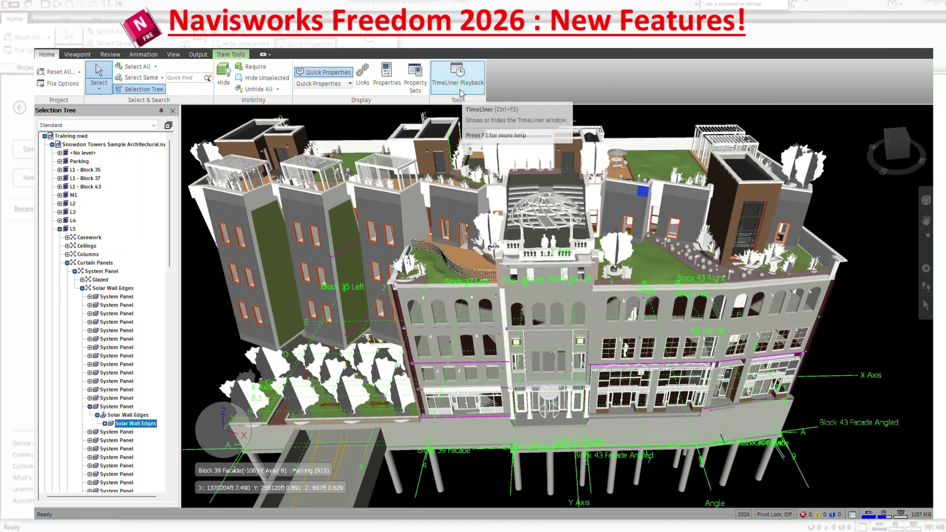
left_click(373, 135)
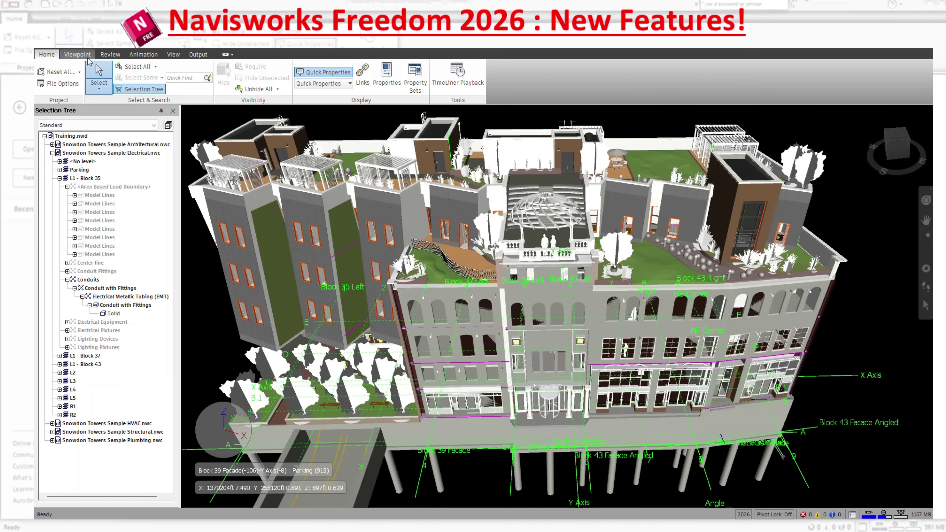
Step: Try out the Orbit tool, restore the home view, and orbit the building round to its street facade
left_click(88, 56)
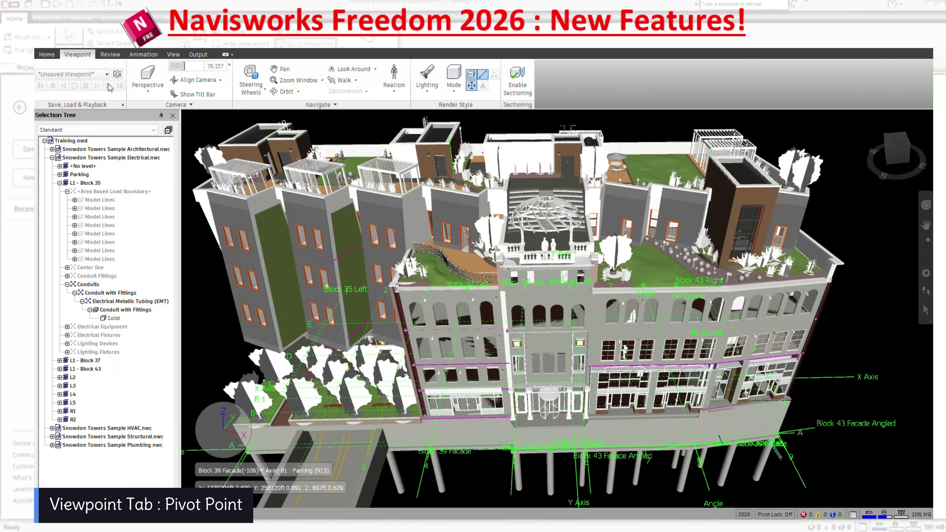
left_click(191, 105)
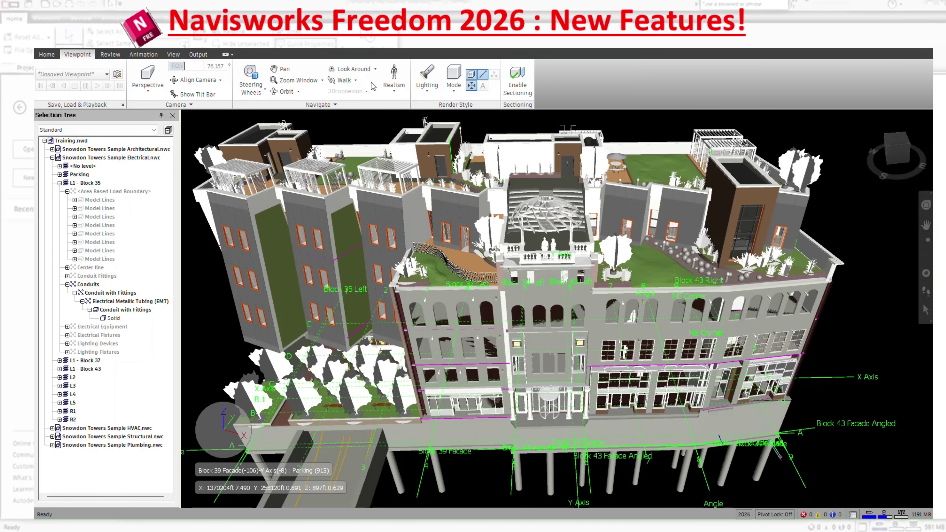
left_click(335, 105)
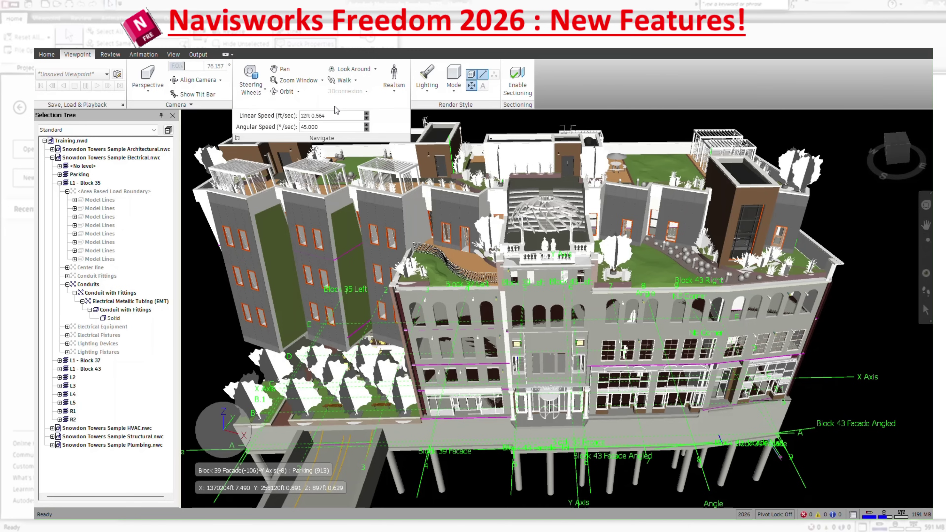
left_click(285, 92)
mouse_move(623, 316)
left_mouse_down()
mouse_move(577, 319)
mouse_move(630, 301)
mouse_move(639, 270)
mouse_move(604, 315)
left_mouse_up()
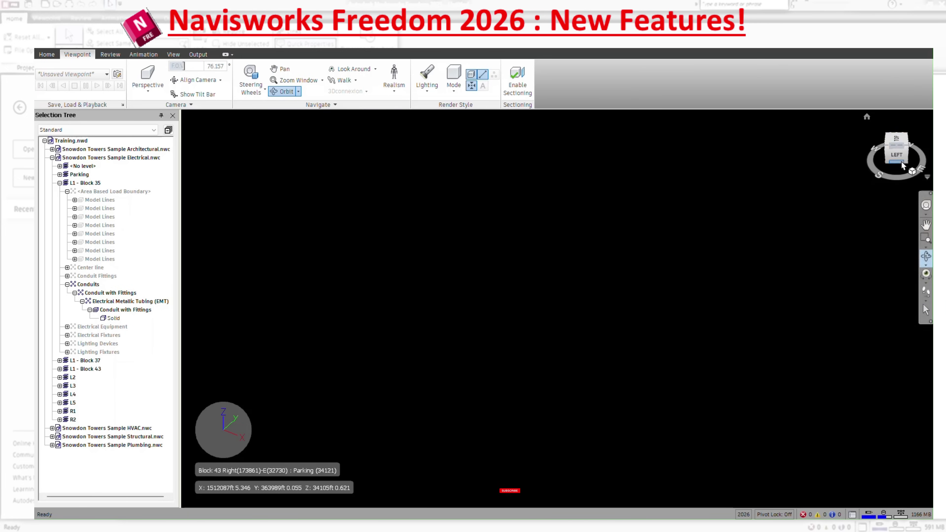
left_click(867, 117)
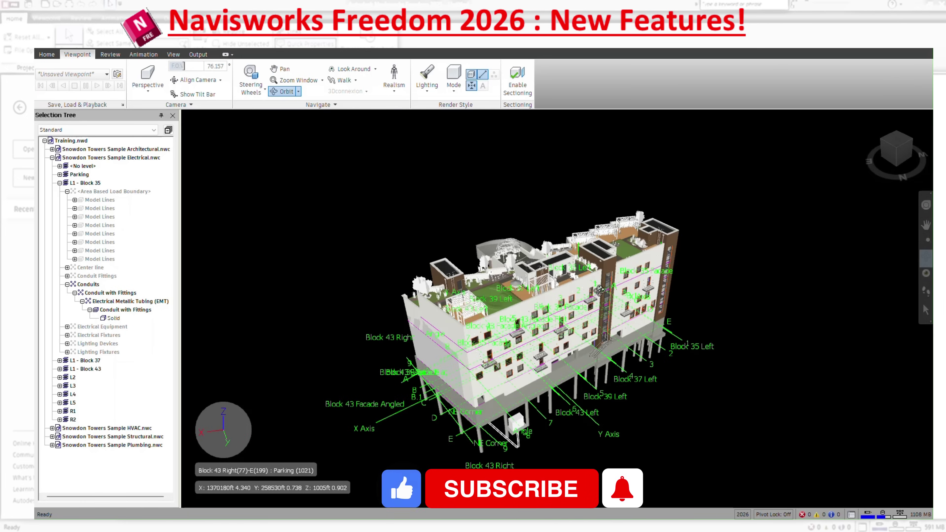
mouse_move(599, 290)
left_mouse_down()
mouse_move(508, 321)
mouse_move(710, 287)
mouse_move(633, 298)
mouse_move(563, 331)
mouse_move(682, 258)
mouse_move(633, 283)
mouse_move(494, 299)
mouse_move(715, 374)
left_mouse_up()
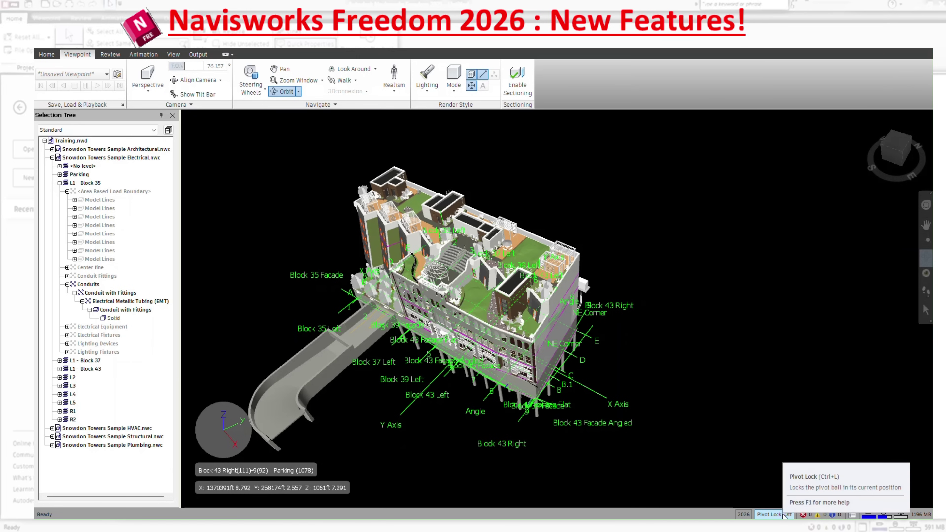
Step: Select the Basic Wall parapet segment beside the curved stepped roof, and turn on Pivot Lock
left_click(926, 310)
middle_click_drag(415, 313, 458, 325)
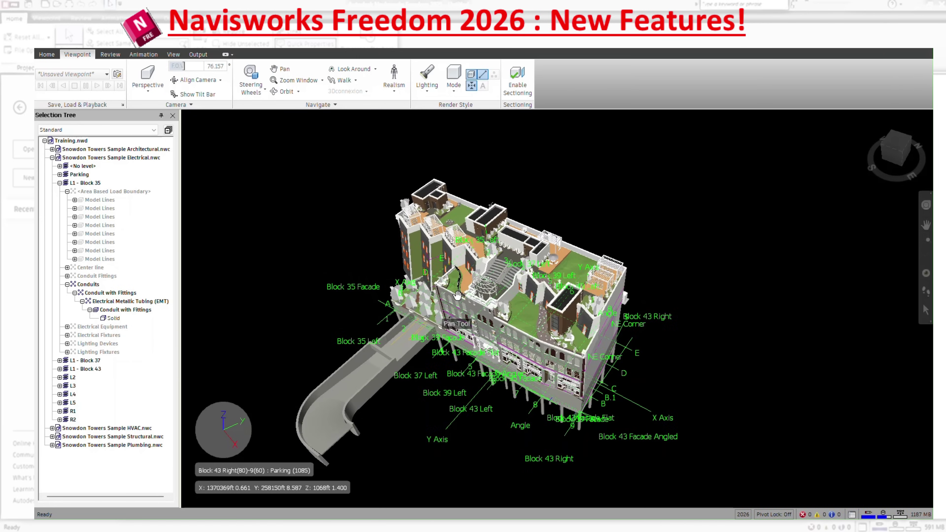
scroll(458, 337, "up", 5)
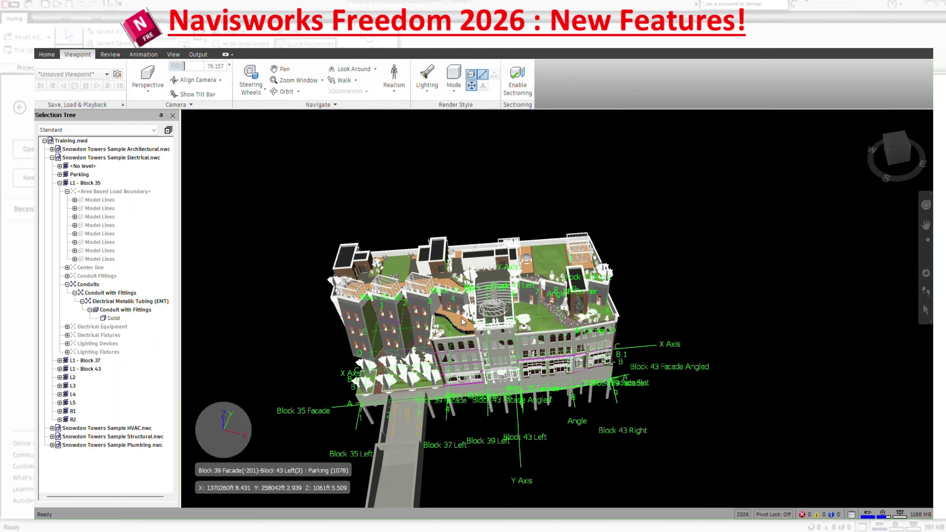
scroll(451, 319, "up", 4)
scroll(451, 318, "up", 5)
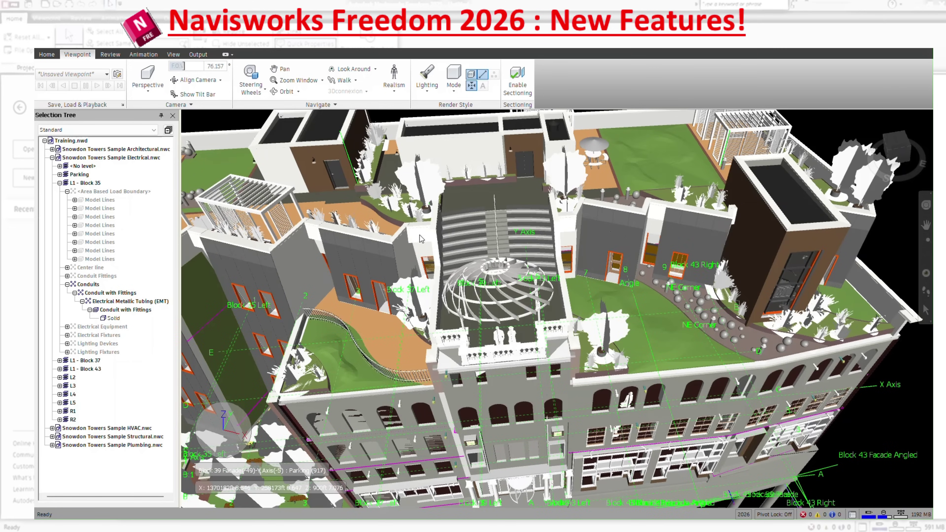
left_click(421, 236)
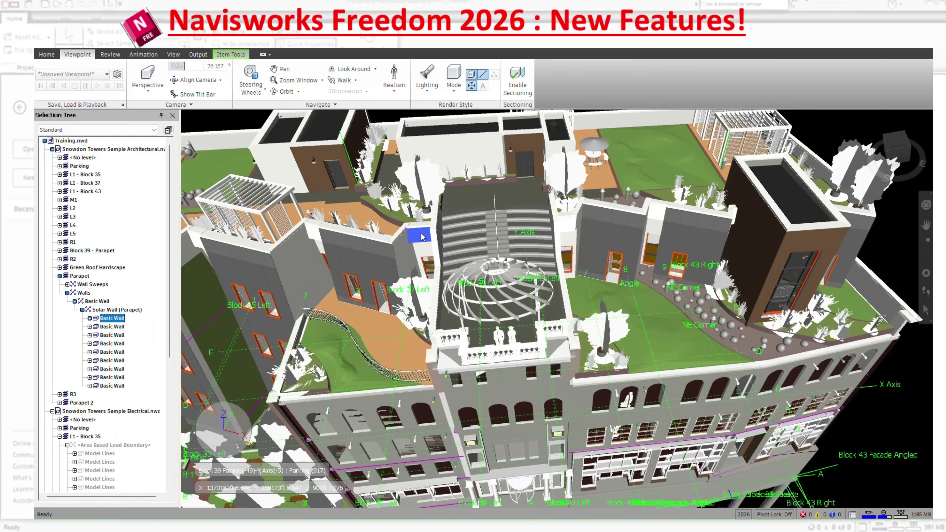
left_click(786, 515)
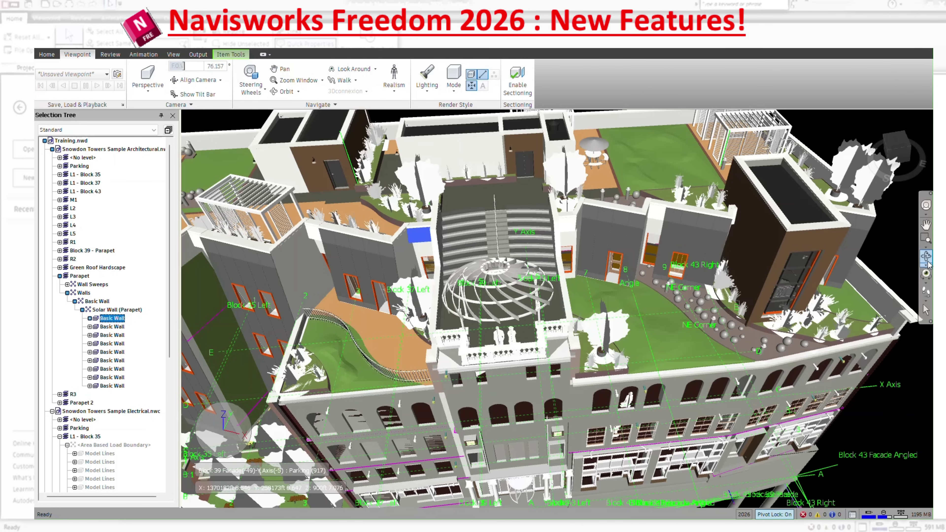
Step: Orbit the model around the selected parapet wall, turning Pivot Lock back on to hold the pivot there
left_click(926, 257)
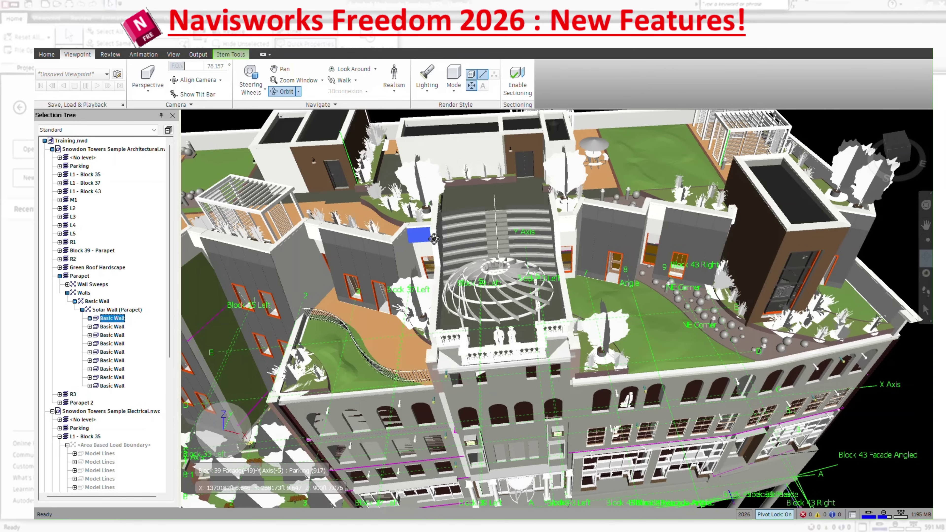
mouse_move(433, 239)
left_mouse_down()
mouse_move(432, 248)
mouse_move(438, 233)
left_mouse_up()
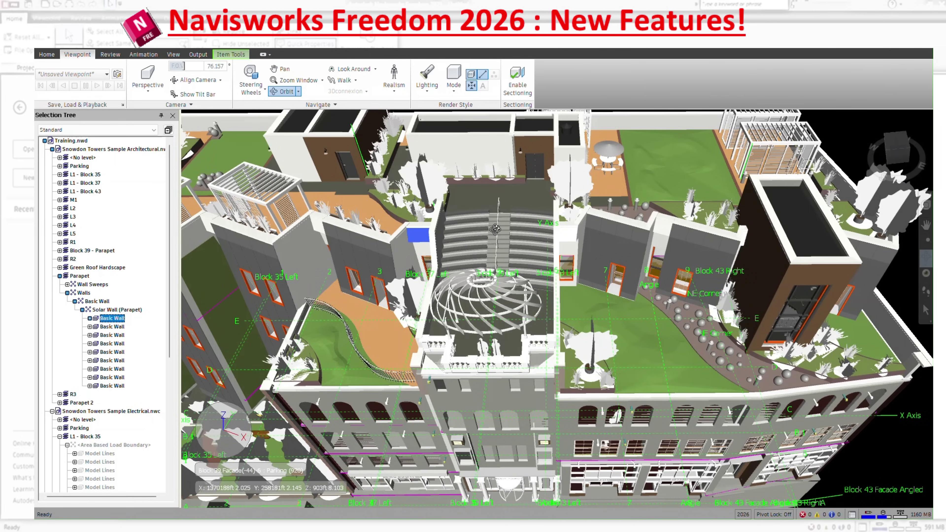
mouse_move(547, 234)
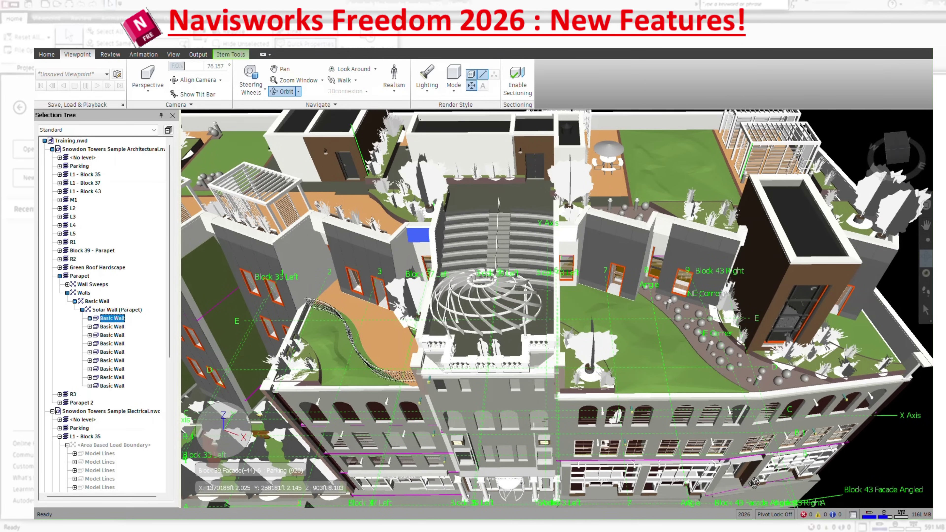
left_click(780, 514)
mouse_move(412, 241)
left_mouse_down()
mouse_move(471, 236)
mouse_move(397, 240)
left_mouse_up()
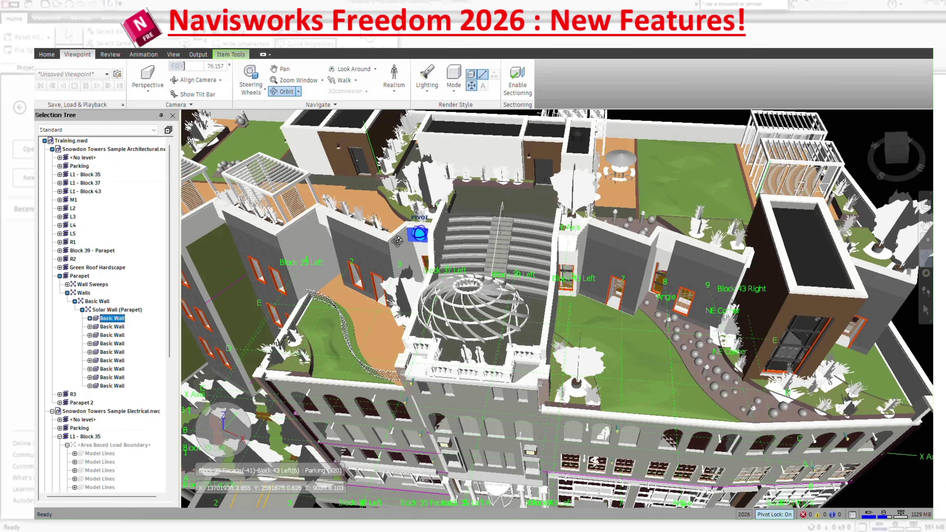
left_click_drag(398, 240, 386, 244)
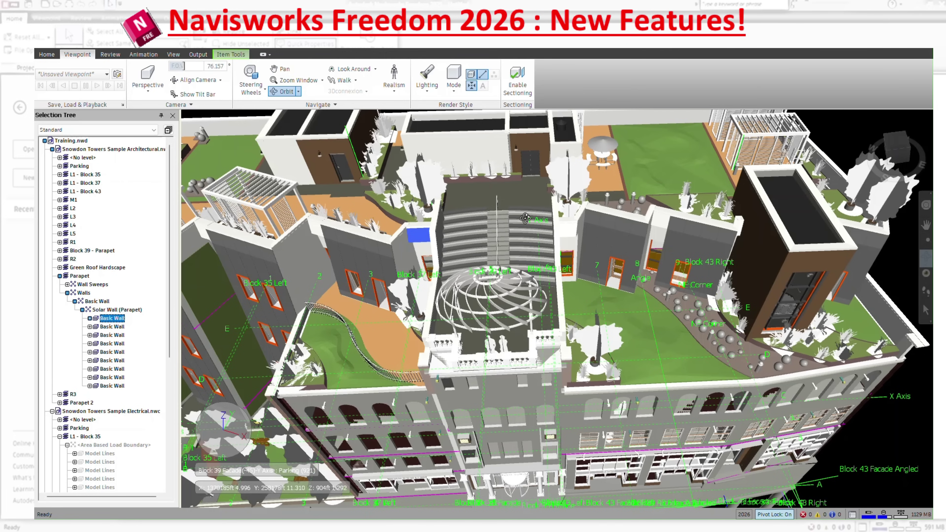
Step: Select the square CP_Solar Panel beside the orange-framed window near the Block 43 Right label
left_click(925, 310)
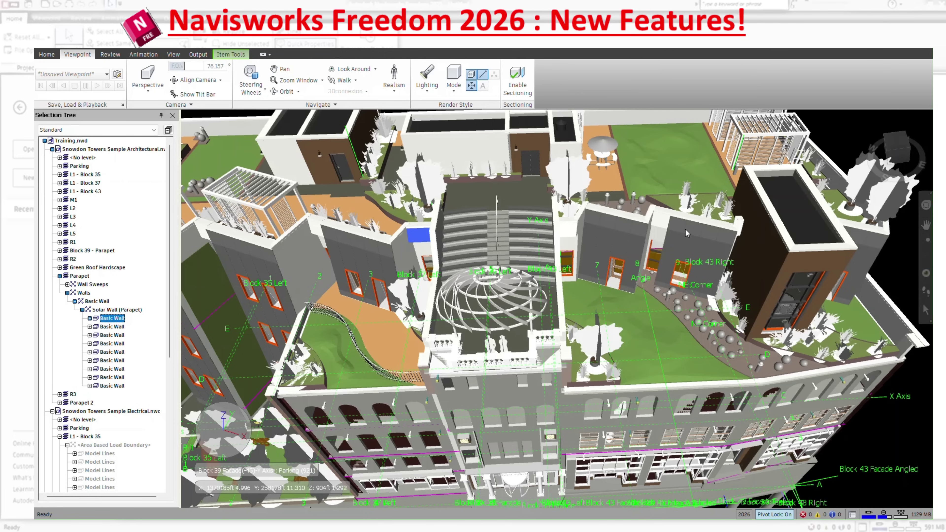
left_click(617, 215)
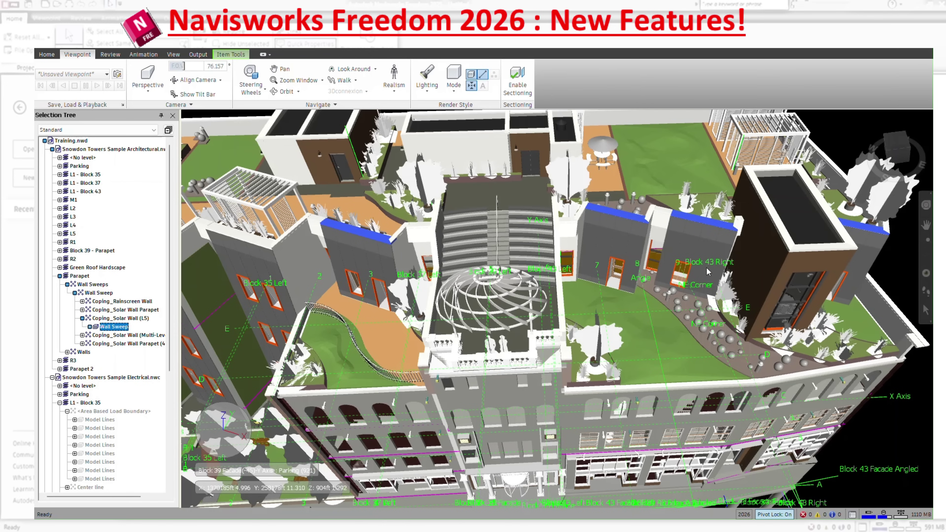
left_click(676, 274)
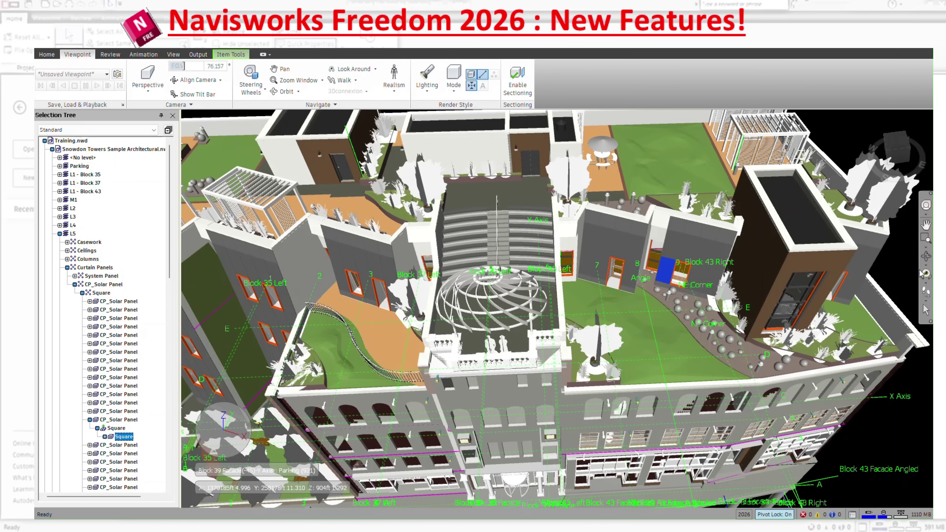
Step: Orbit around the selected solar panel, and turn on Pivot Lock to keep orbiting about it
left_click(926, 257)
left_click_drag(857, 242, 853, 275)
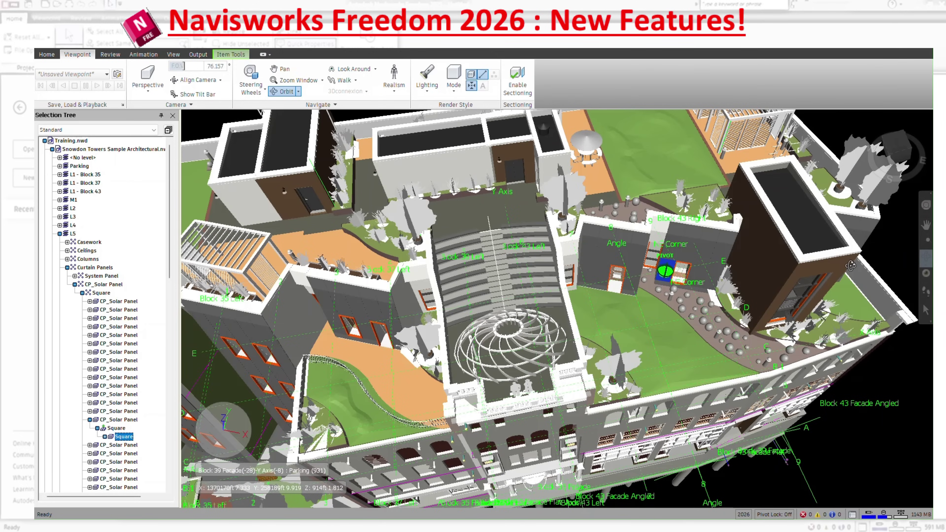
left_click(775, 514)
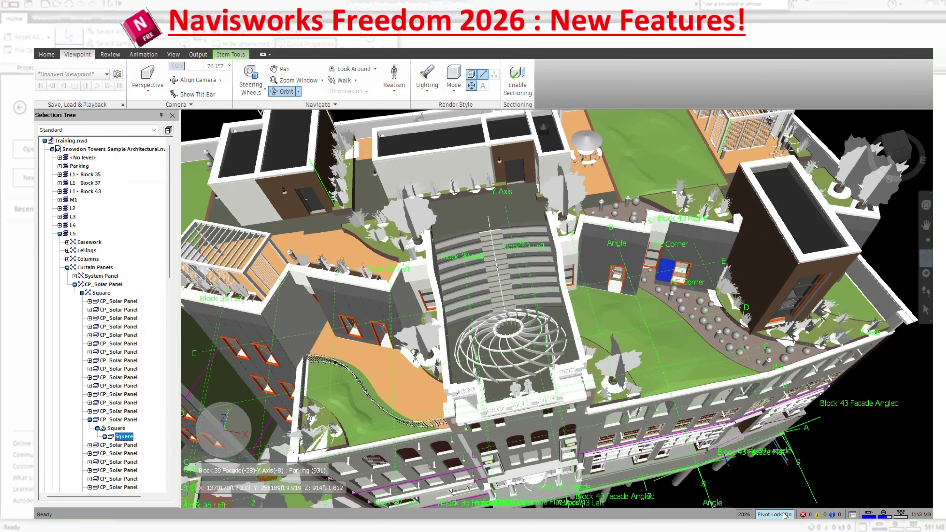
left_click_drag(687, 305, 696, 286)
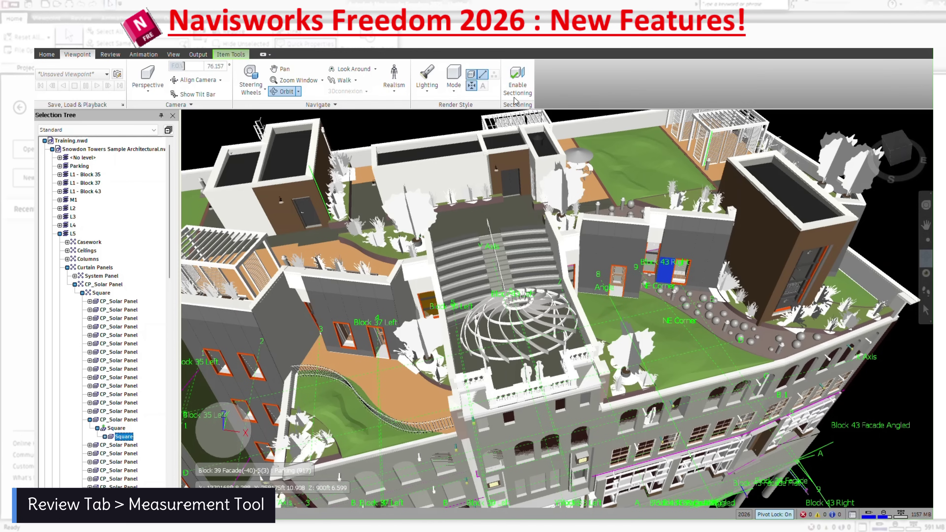
Step: Show the Measure Tools panel and measure the point-to-point distance across the roof lawn beside the pergola
left_click(110, 54)
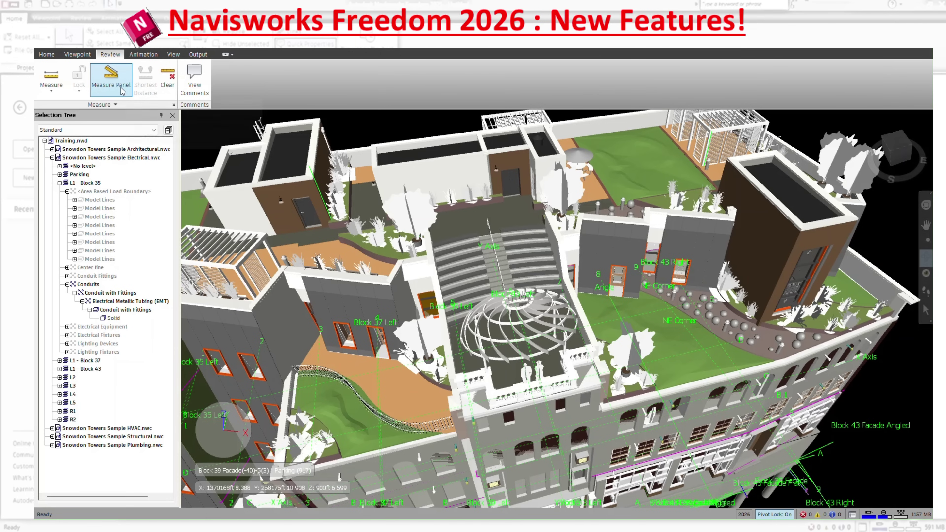
left_click(114, 87)
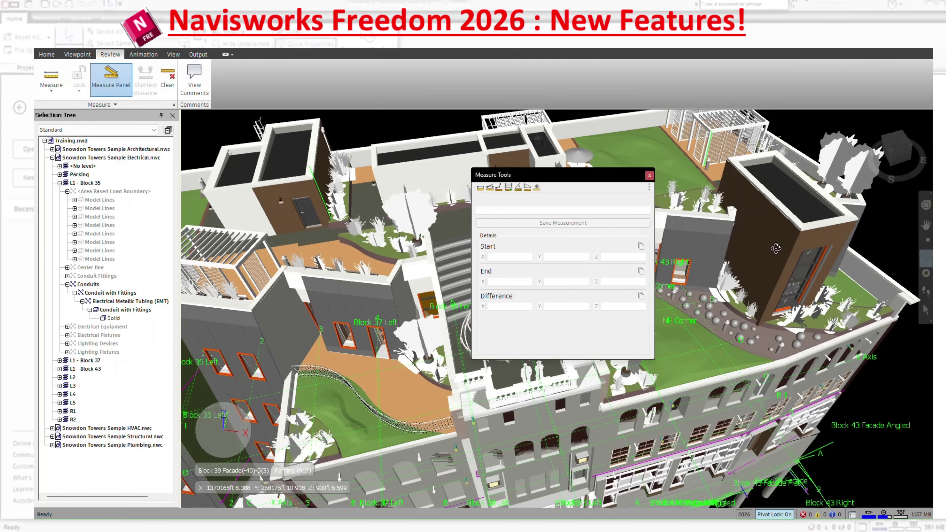
left_click(52, 76)
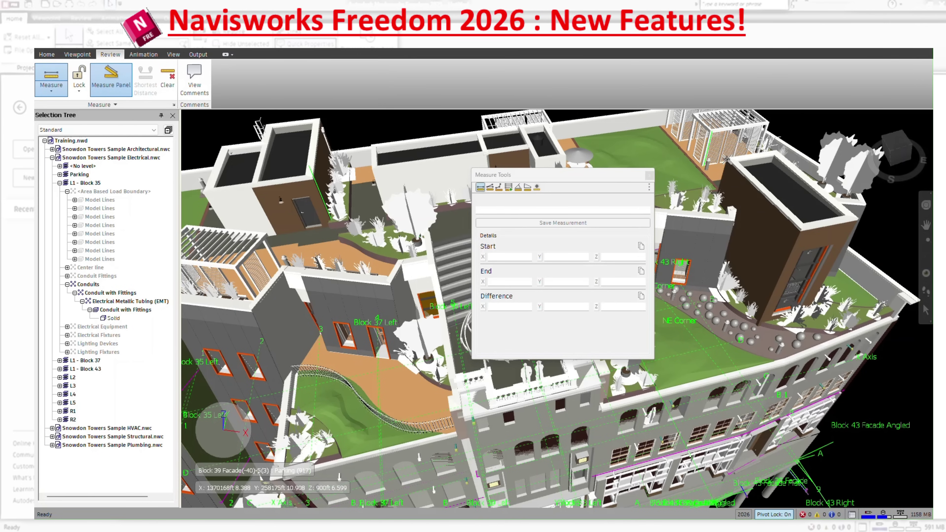
left_click(638, 150)
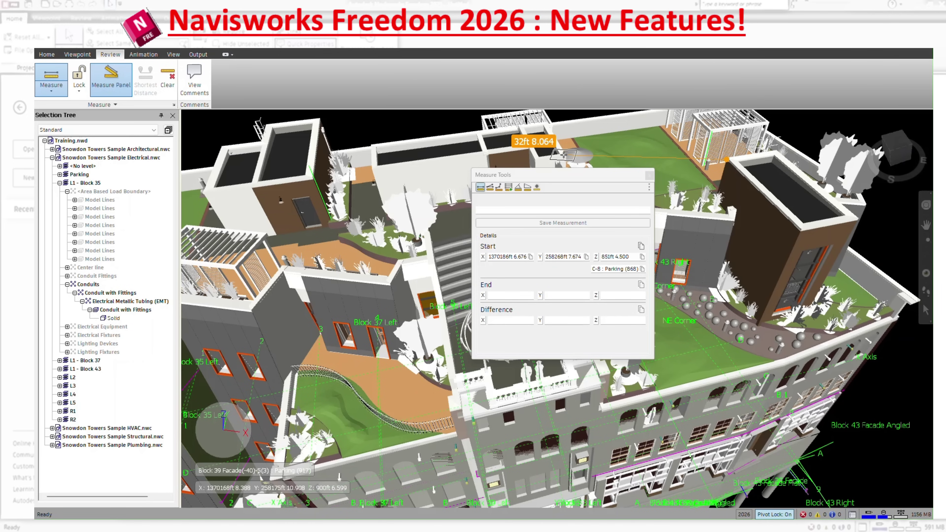
left_click(566, 155)
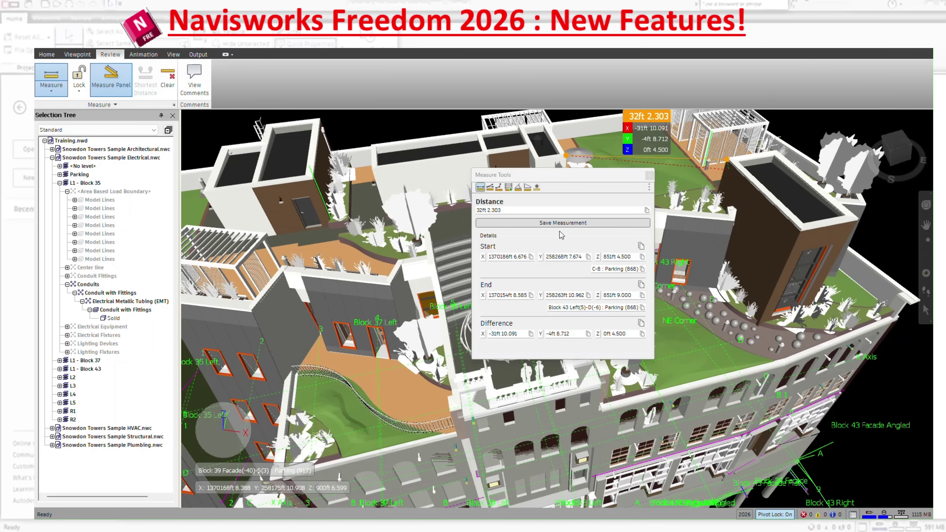
Step: Save the distance measurement, review it in an enlarged Saved Measurements window, and close the measurement windows
left_click(540, 223)
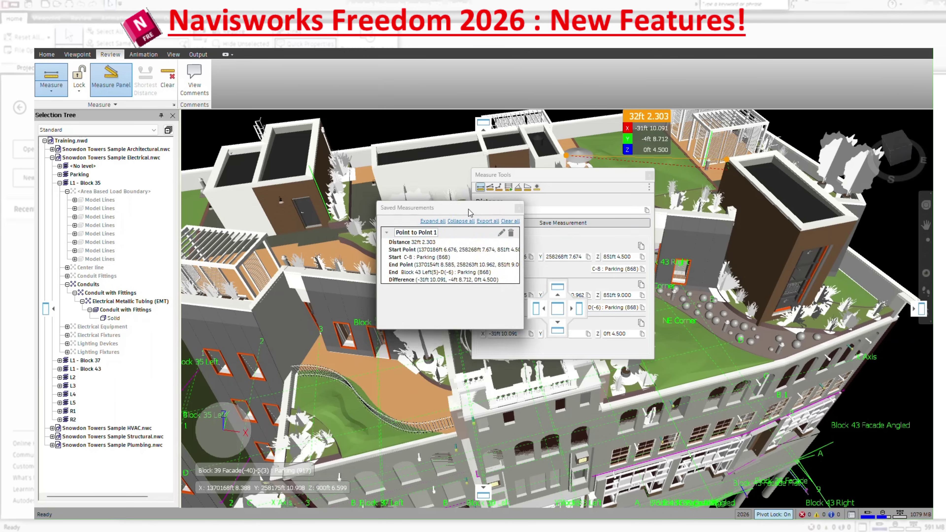
left_click_drag(550, 328, 669, 391)
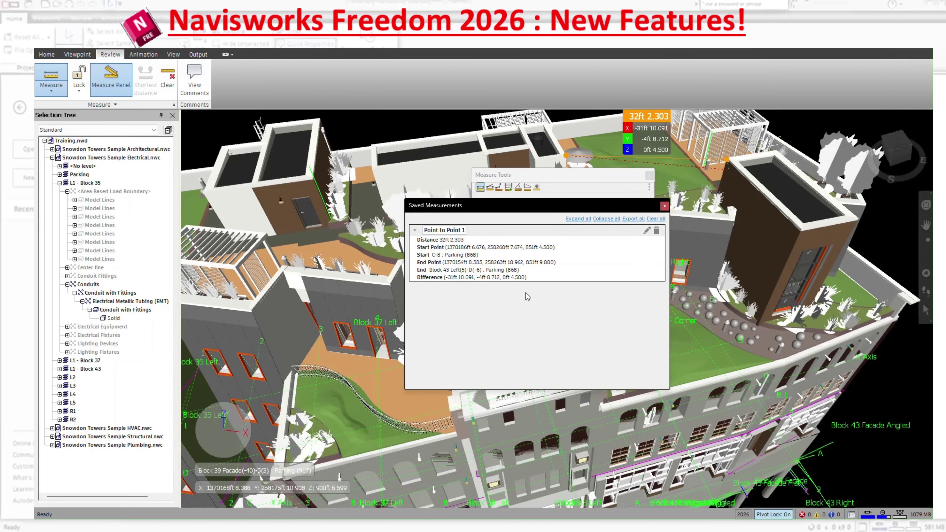
left_click(647, 231)
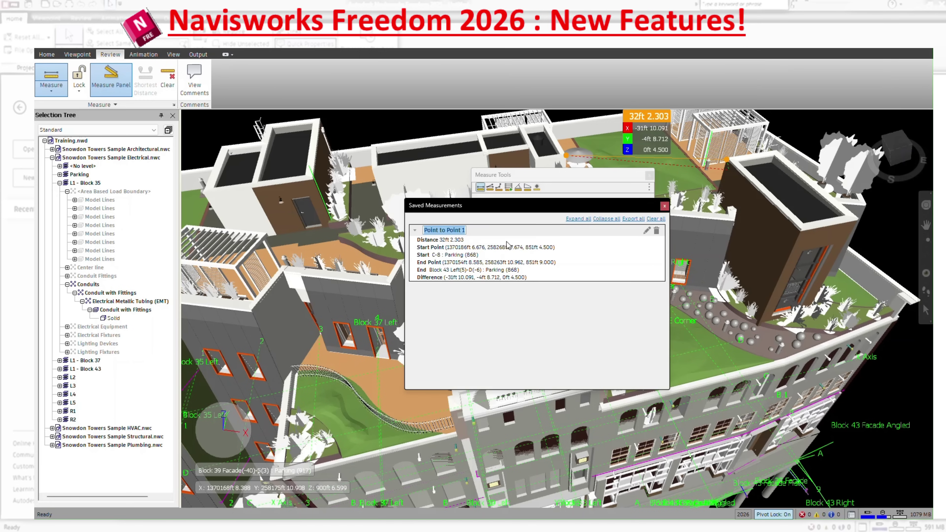
left_click(664, 206)
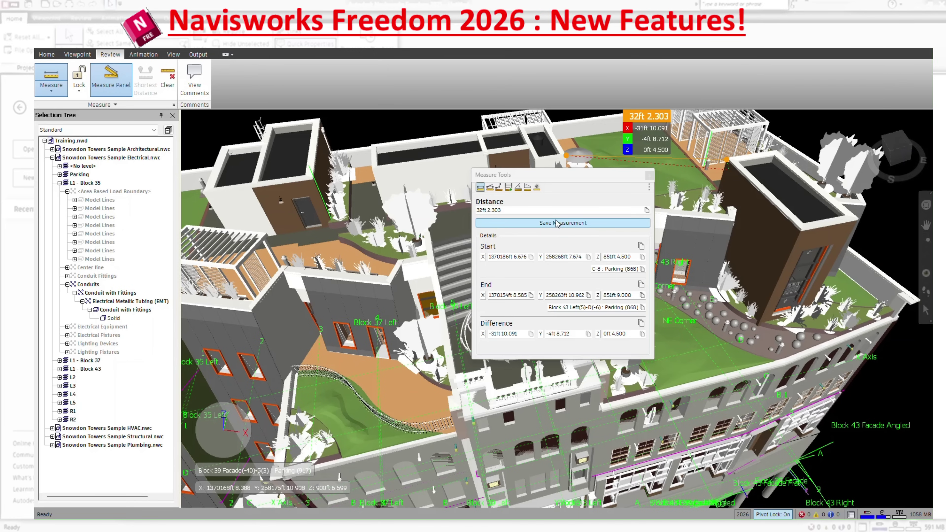
left_click(650, 176)
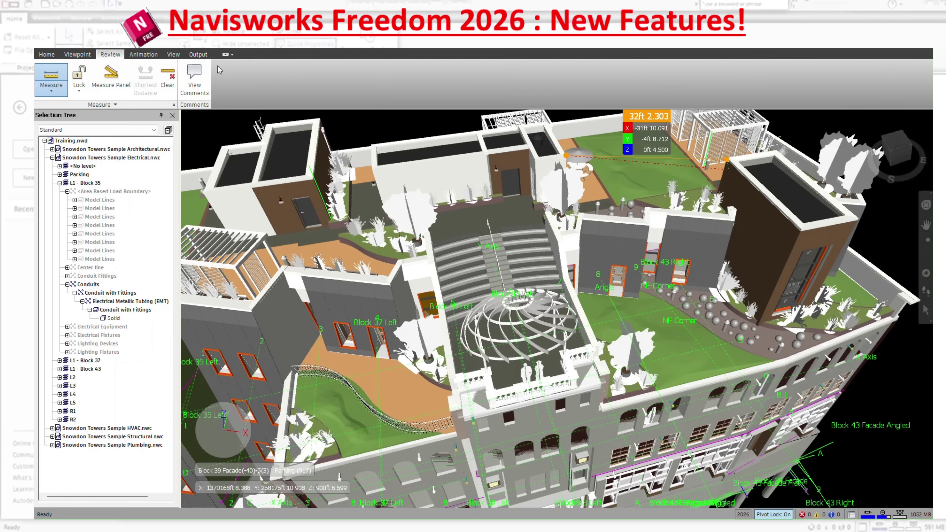
Step: Show the Saved Viewpoints window and check the appearance-override marker of the Test viewpoint
left_click(47, 54)
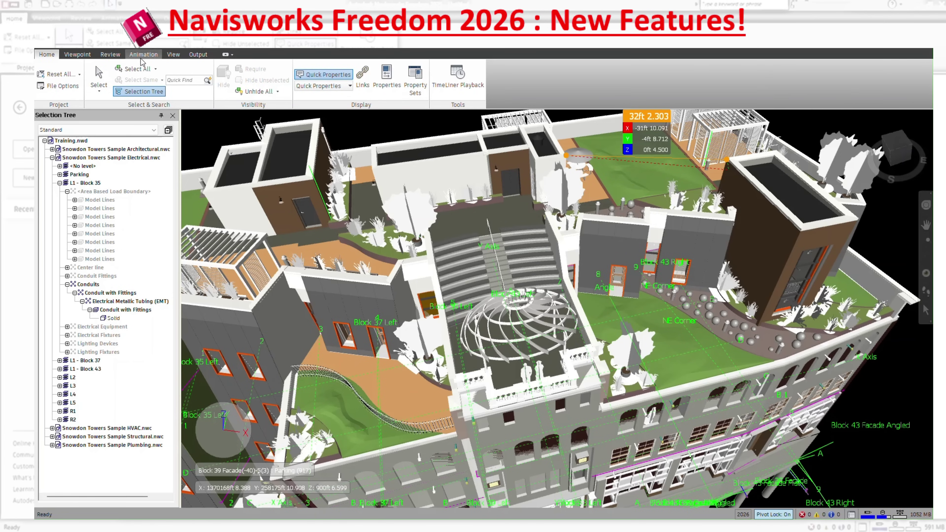
left_click(173, 54)
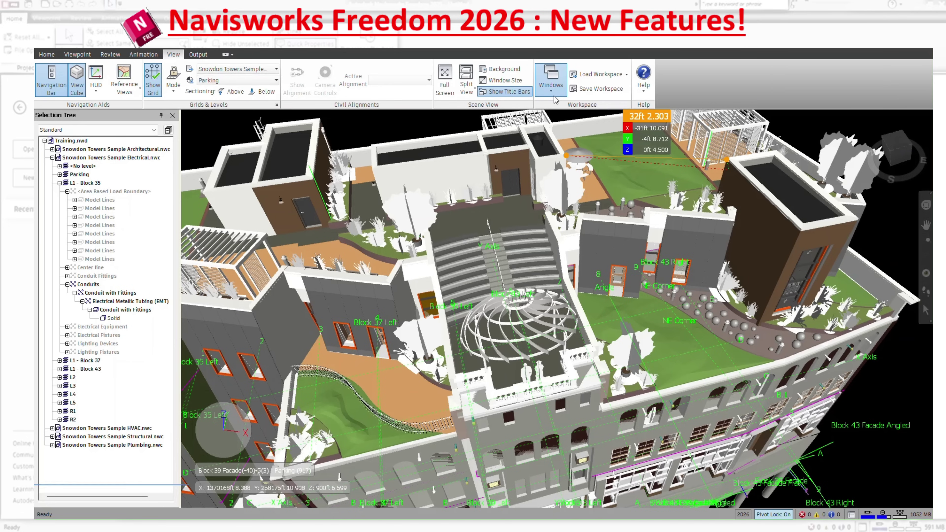
left_click(550, 80)
left_click(543, 174)
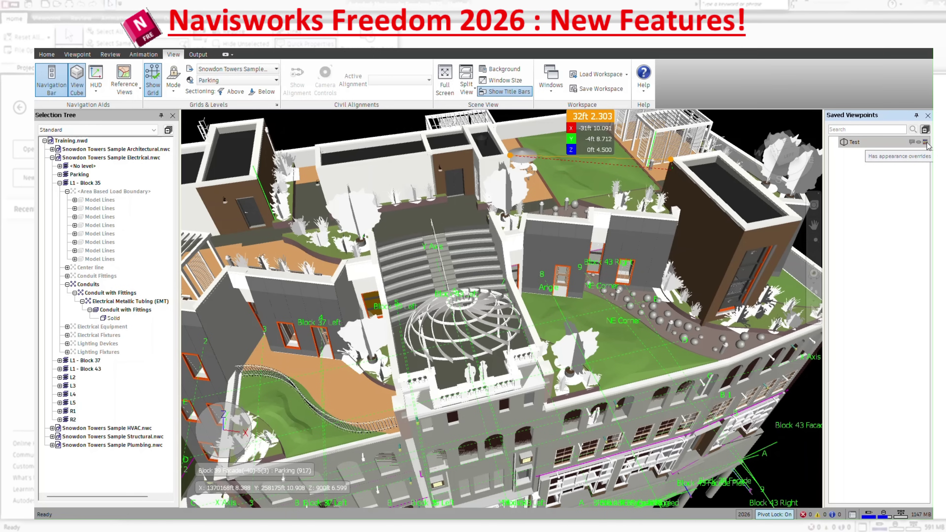
mouse_move(919, 143)
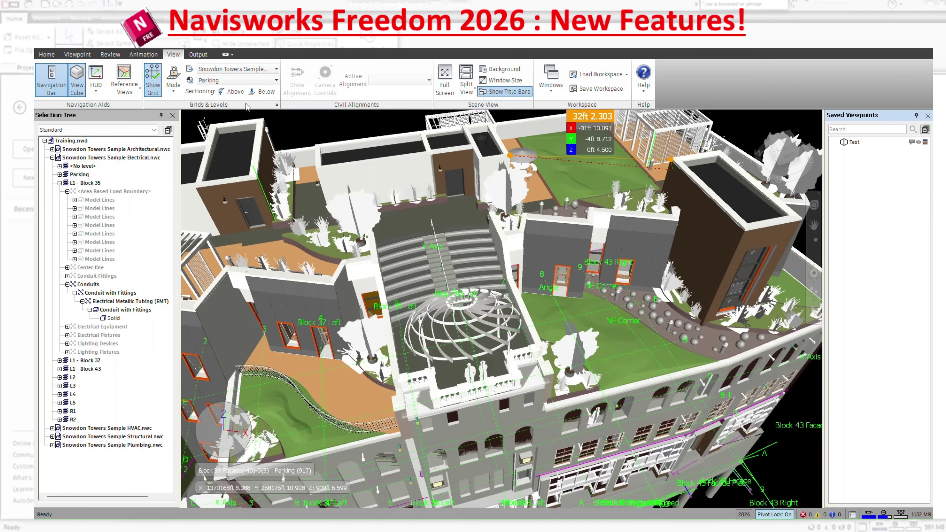
Step: Review the comments on the Test saved viewpoint with the Comment and Date columns widened, and close the comments
left_click(109, 54)
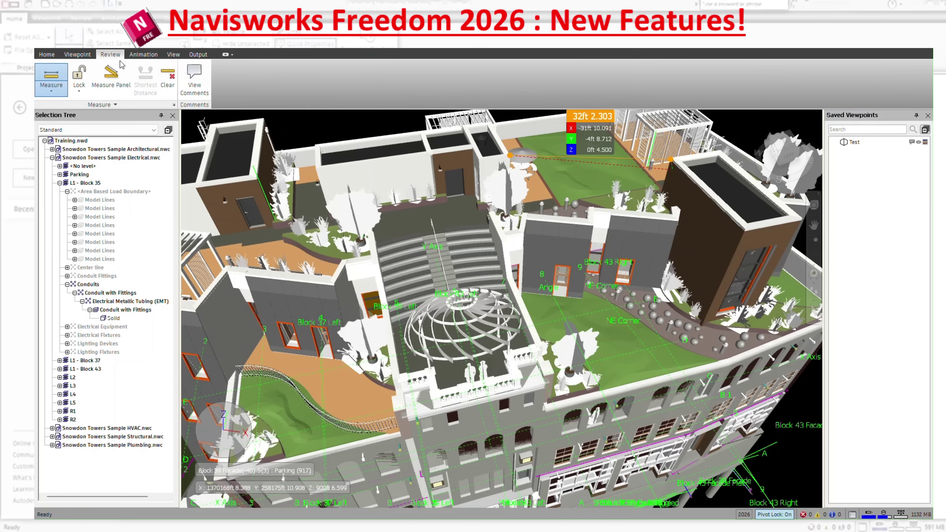
left_click(195, 76)
left_click(858, 143)
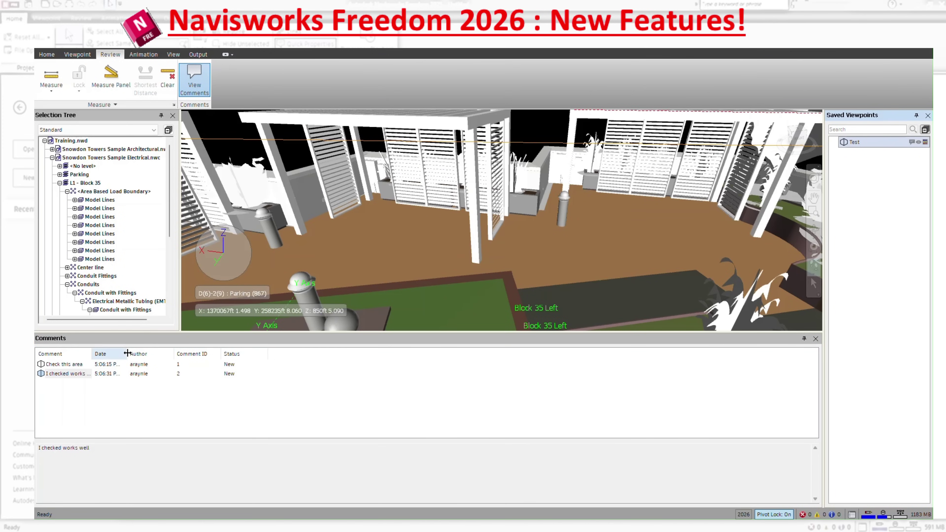
left_click_drag(127, 353, 176, 354)
left_click_drag(92, 356, 132, 356)
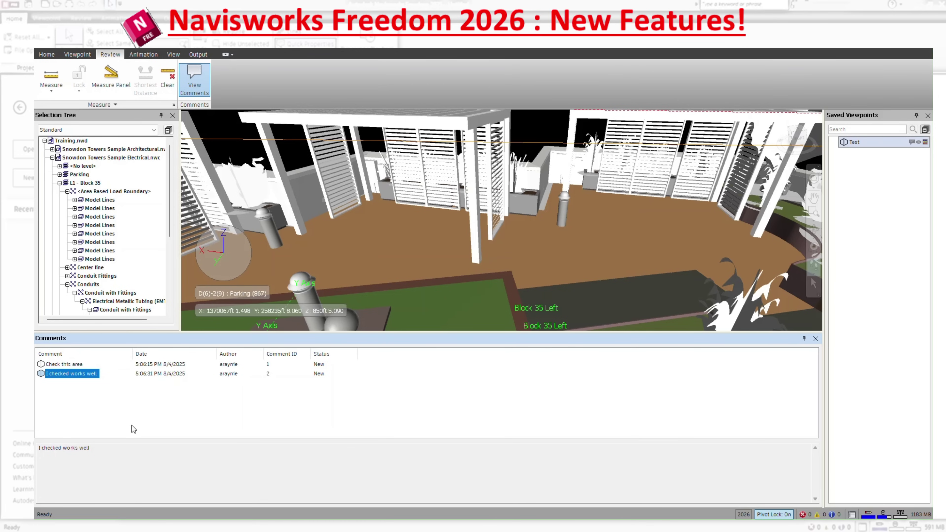
left_click(815, 338)
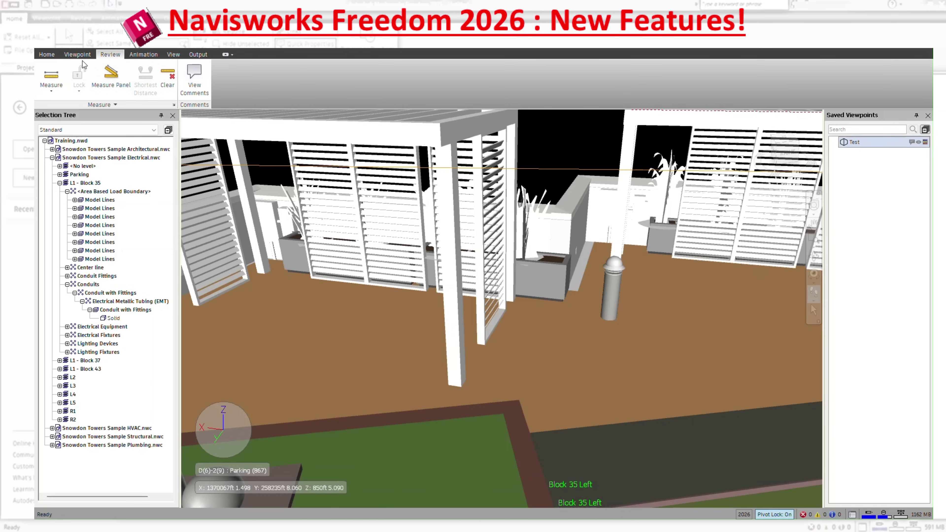
left_click(78, 55)
left_click(110, 55)
left_click(131, 56)
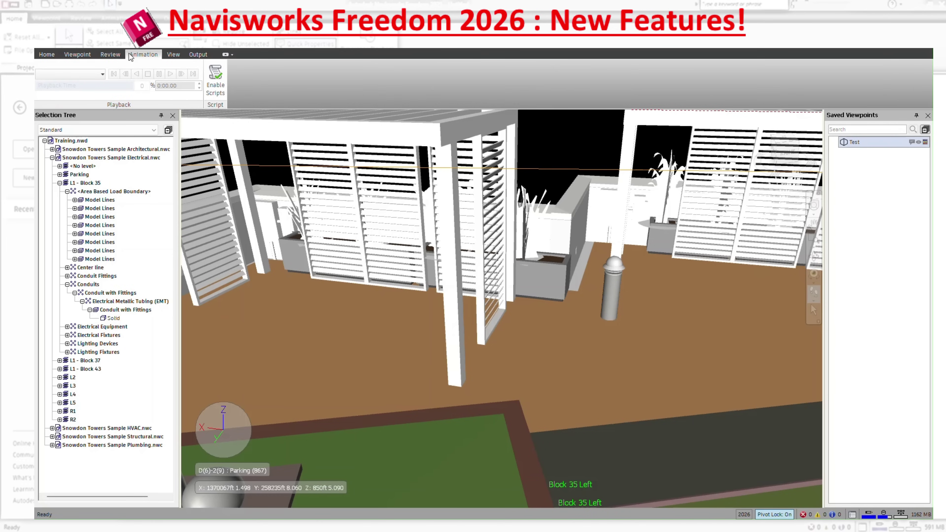
left_click(166, 55)
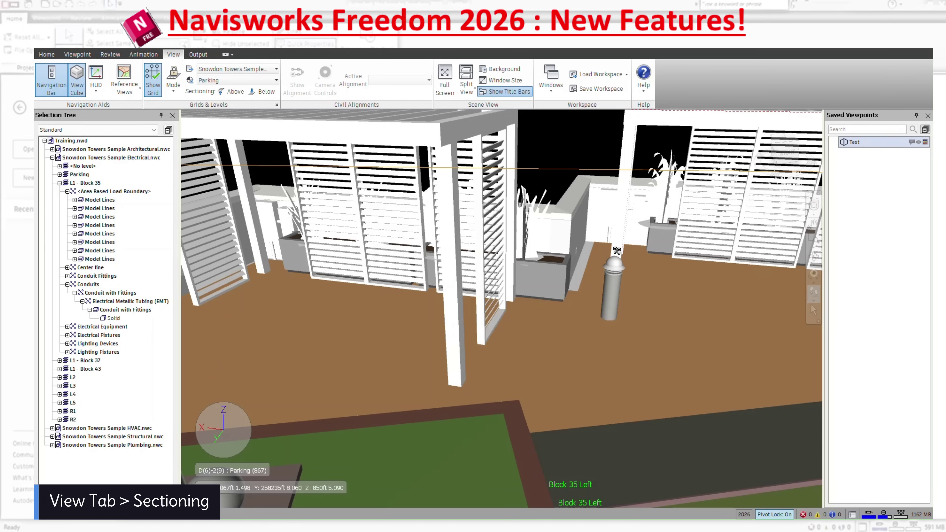
Step: Section the building with the top-aligned Plane 1, lower the plane slightly to examine the cut floor, and turn sectioning off
left_click_drag(616, 250, 402, 328)
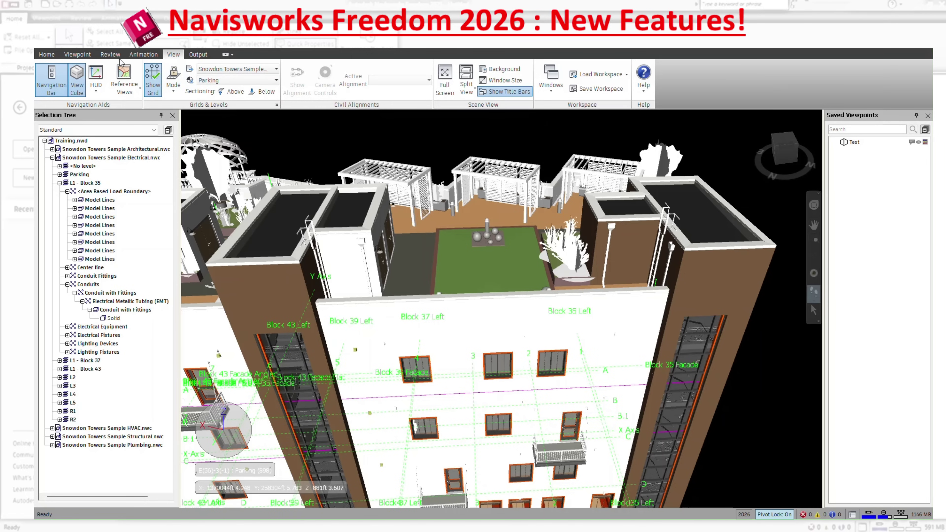
left_click(78, 55)
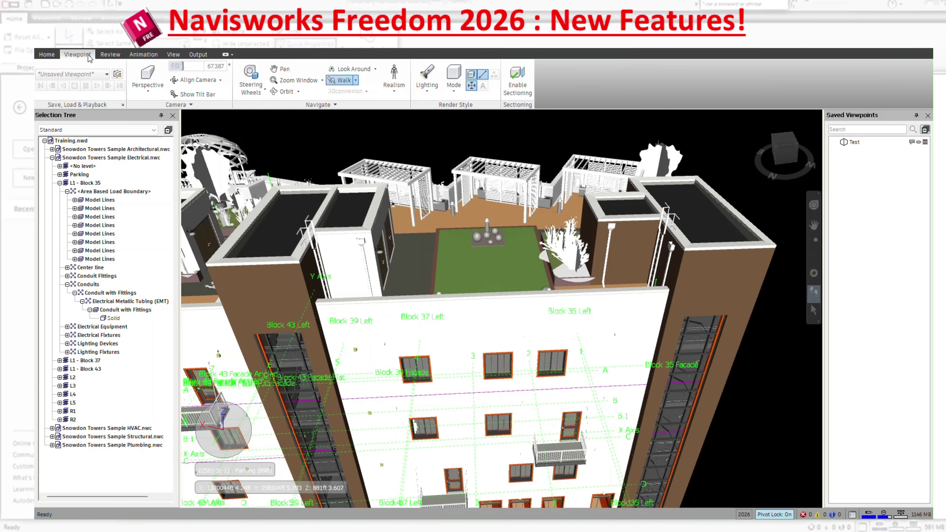
left_click(515, 75)
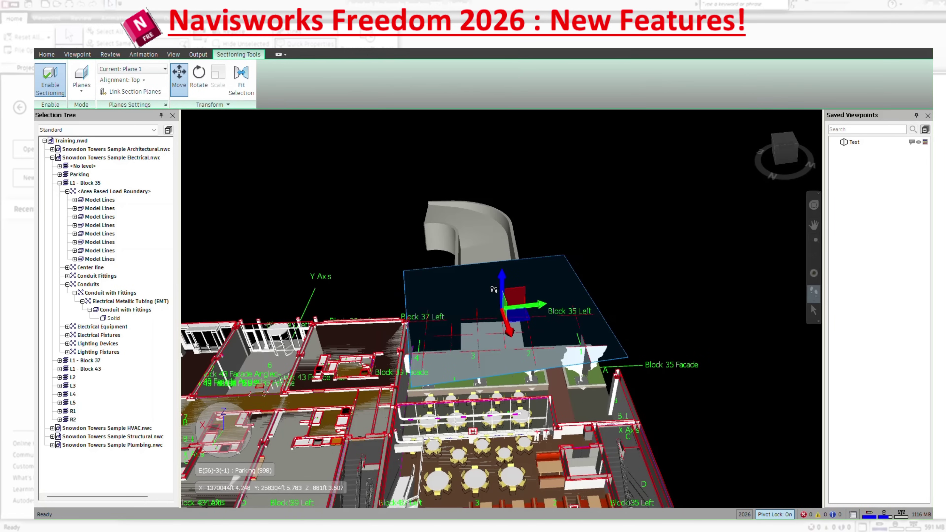
mouse_move(499, 290)
left_mouse_down()
mouse_move(499, 348)
mouse_move(499, 253)
mouse_move(501, 298)
left_mouse_up()
middle_click_drag(540, 358, 572, 326, "shift")
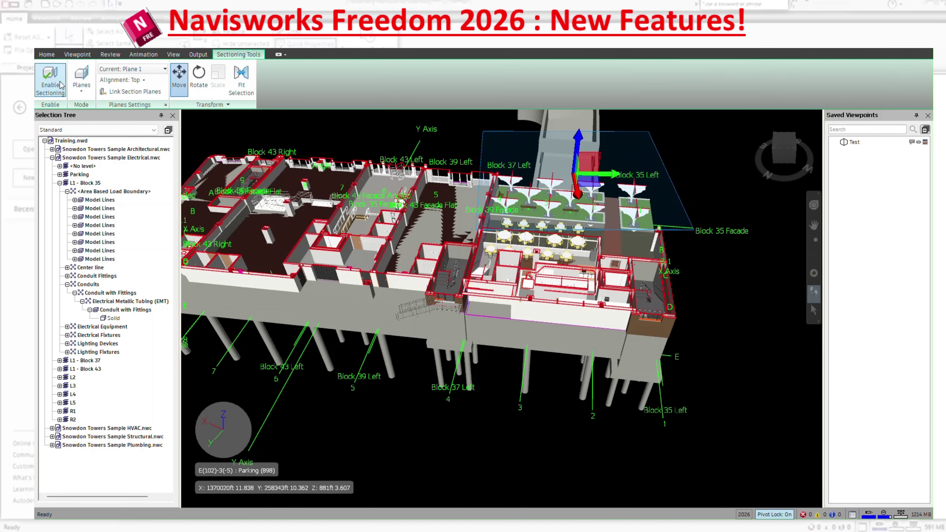
left_click(50, 80)
Step: Hide the grid, and try the grid modes Above and Above and Below before setting the mode back to Fixed
left_click(171, 55)
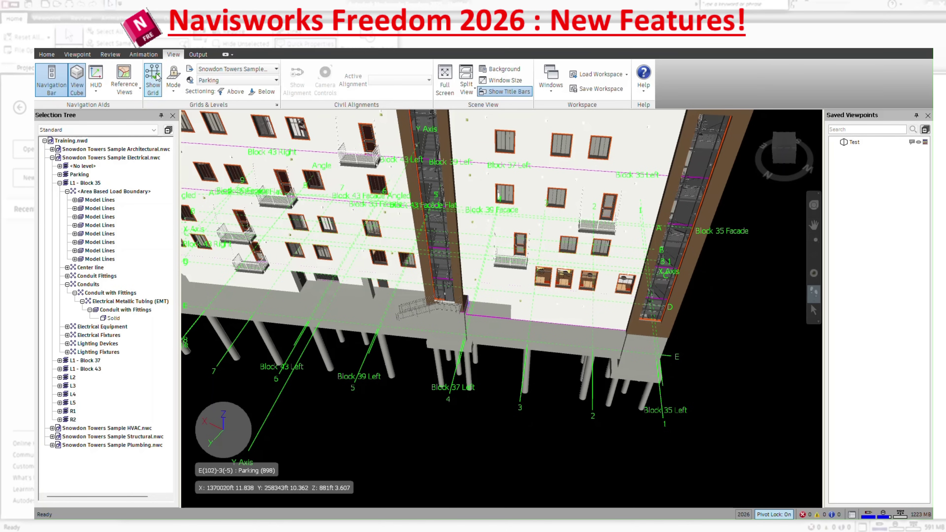
left_click(152, 82)
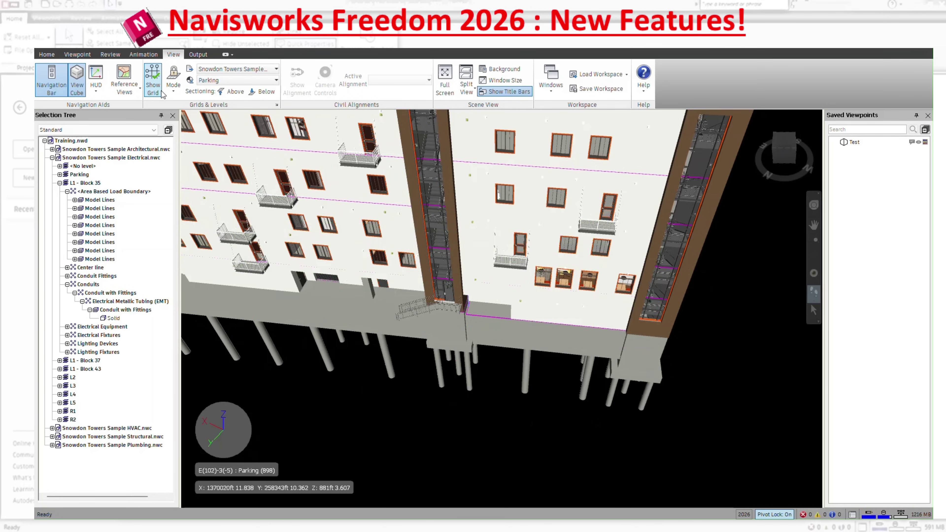
left_click(173, 91)
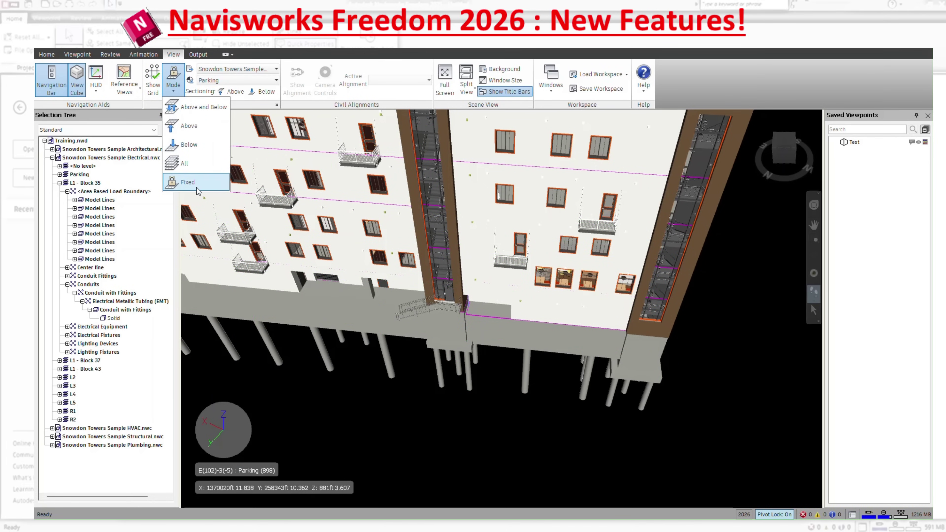
left_click(201, 126)
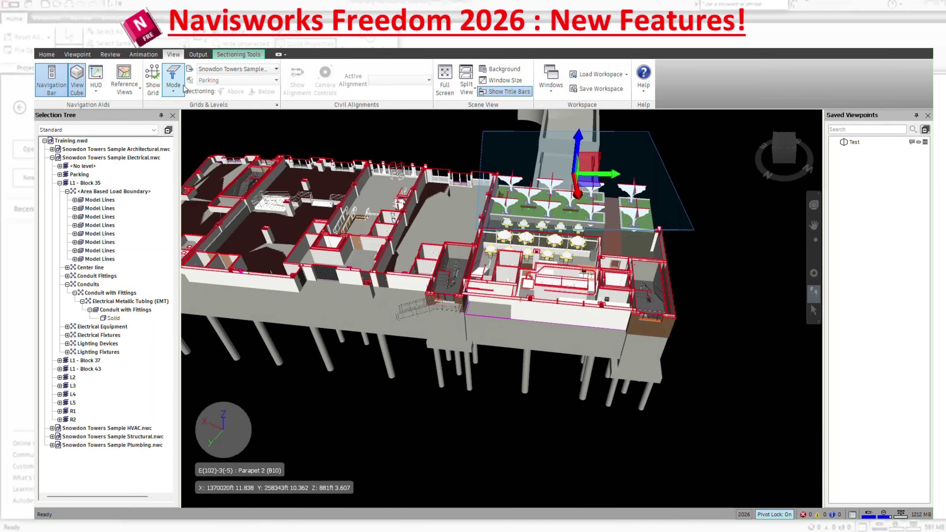
left_click(172, 86)
left_click(203, 128)
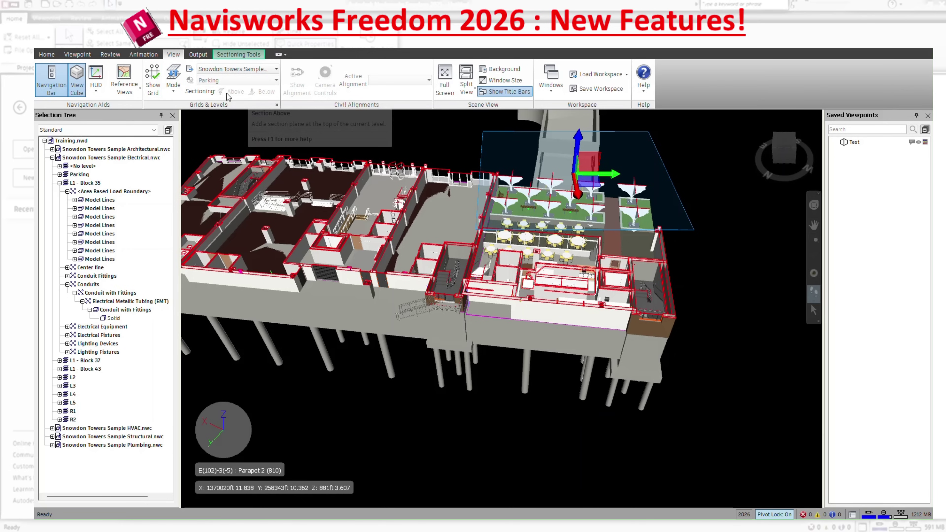
left_click(173, 93)
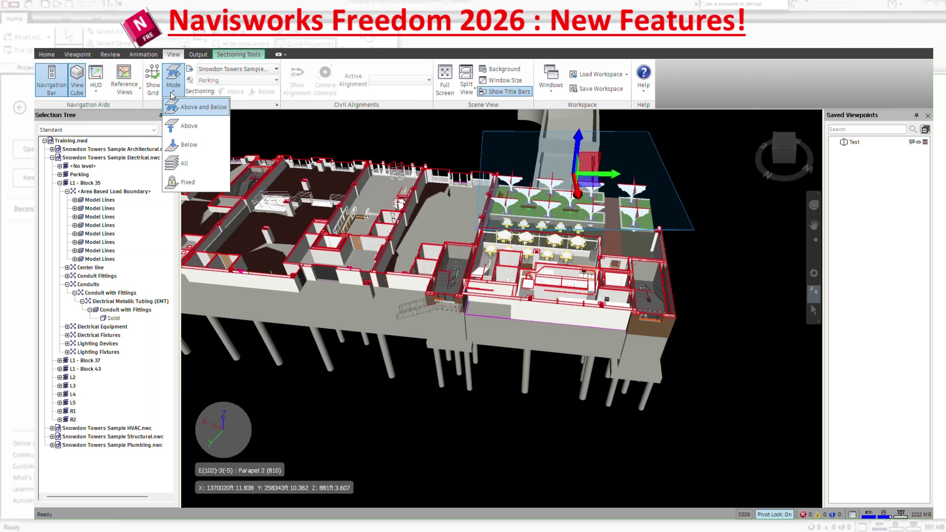
left_click(187, 183)
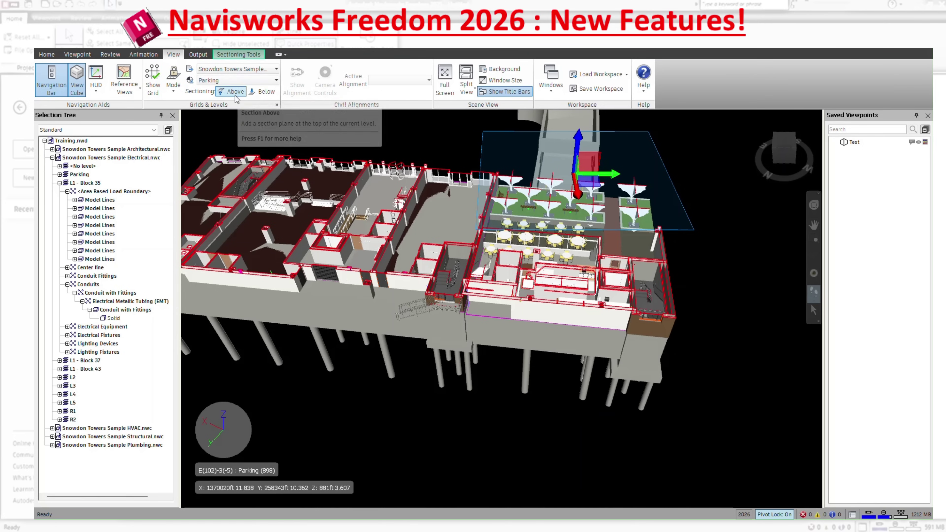
Step: Add section planes below and above the Parking level, and raise the upper plane to expose the floors above
left_click(266, 92)
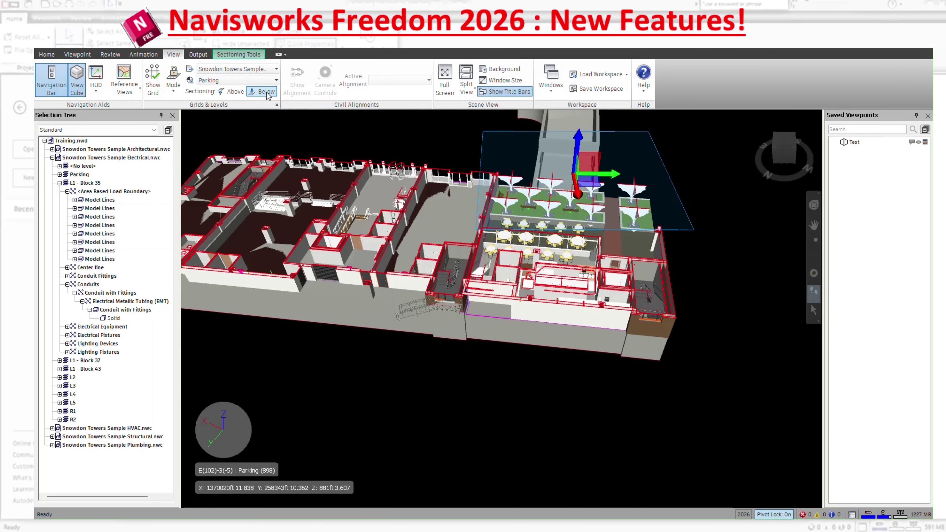
left_click_drag(578, 139, 577, 110)
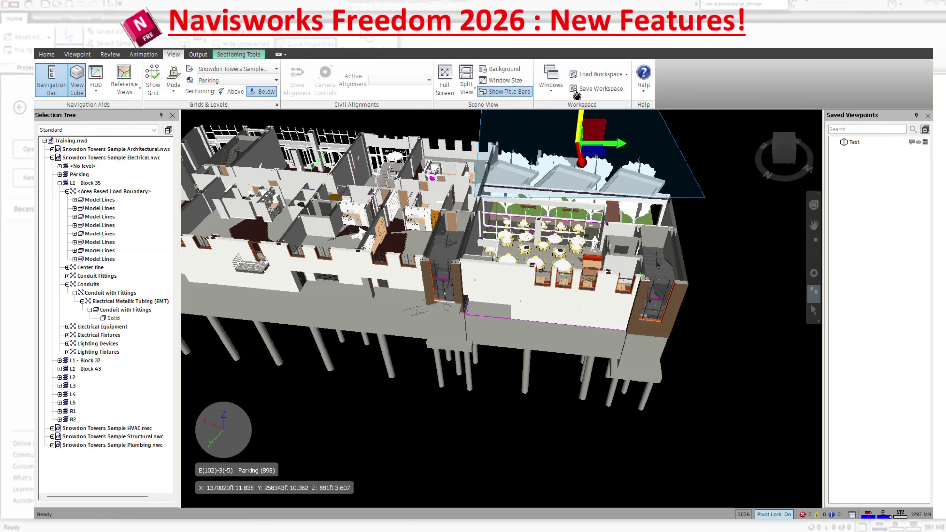
left_click(236, 92)
left_click(241, 93)
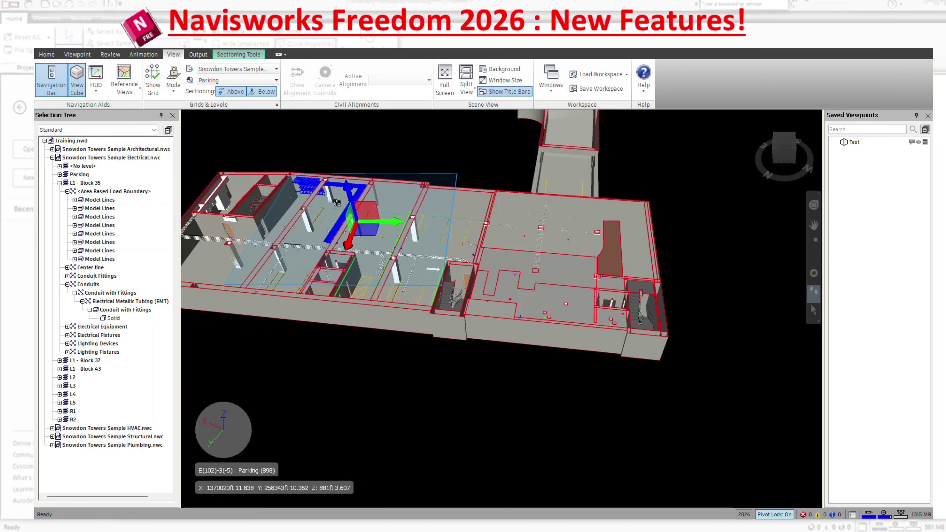
left_click_drag(337, 203, 342, 122)
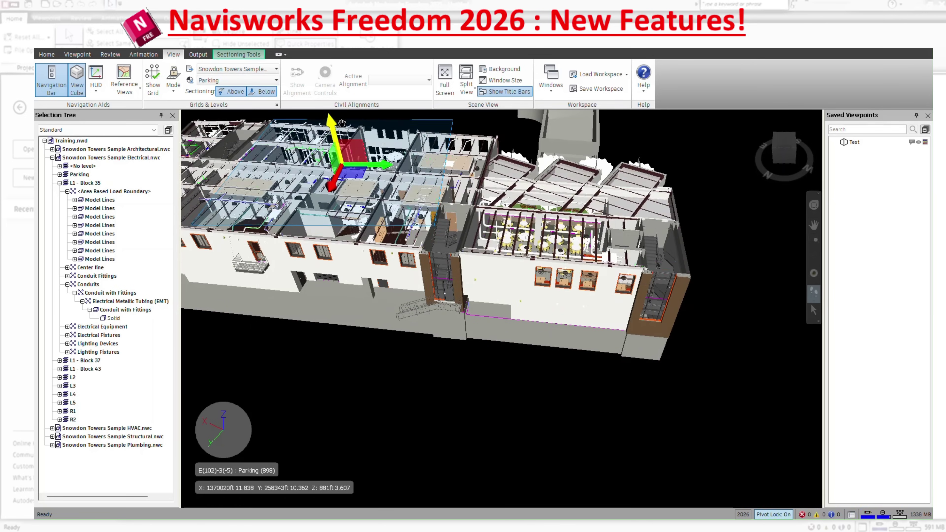
Step: Remove the section planes above and below the Parking level and turn sectioning off to show the whole building
left_click(231, 92)
left_click(263, 91)
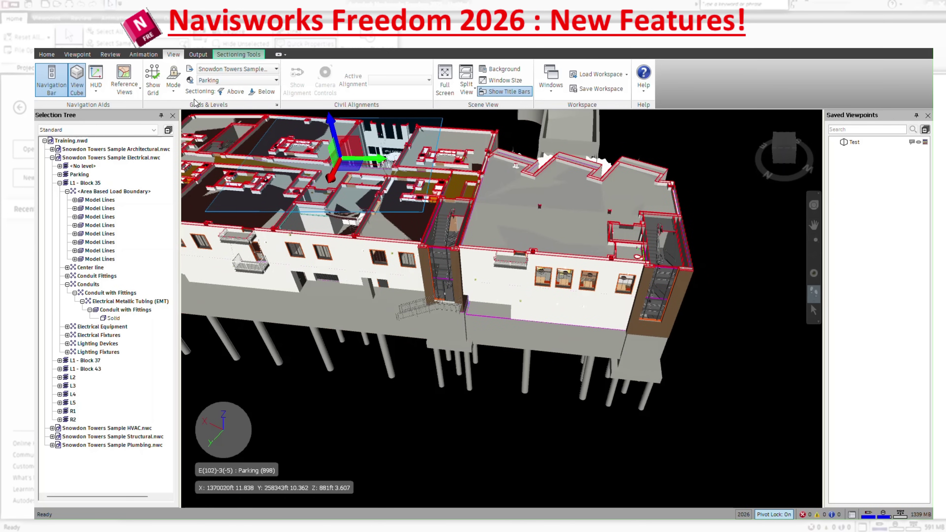
left_click(238, 55)
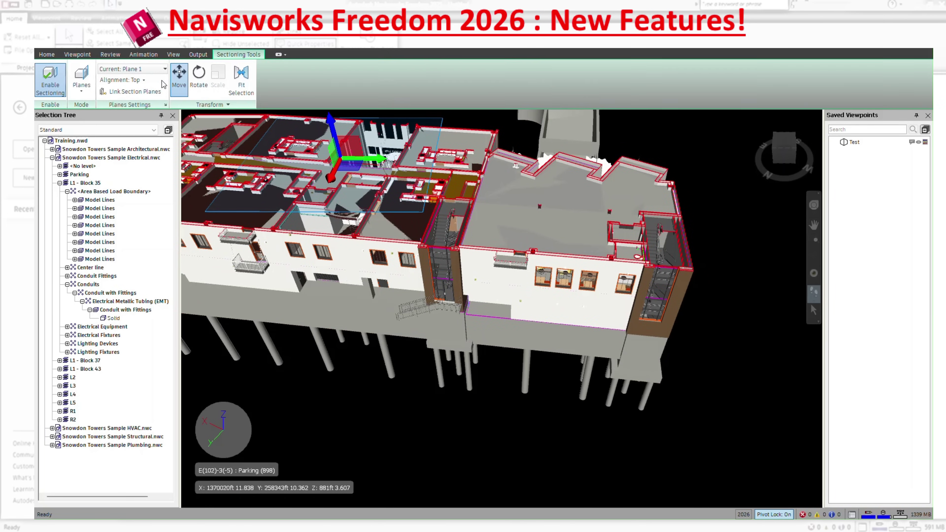
left_click(59, 90)
left_click_drag(576, 198, 523, 211)
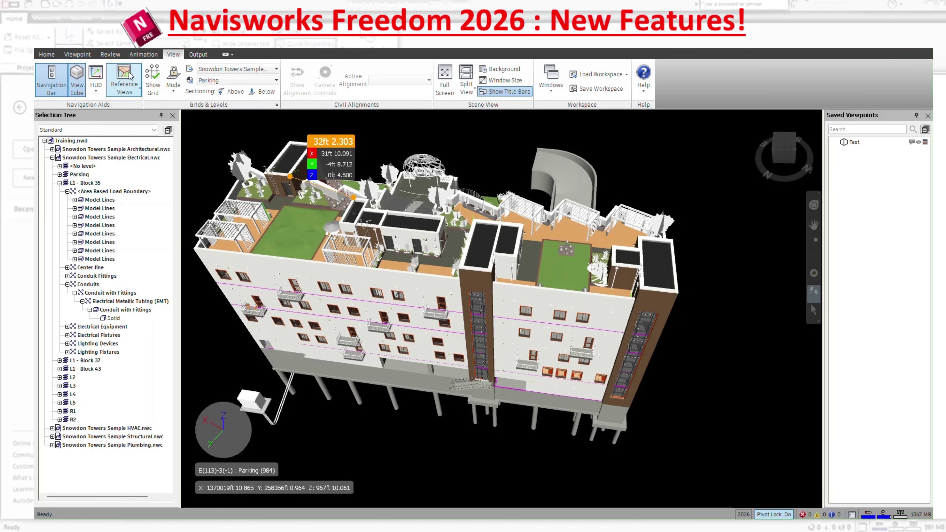
Step: Try the grid mode Above, turn off the resulting sectioning, and set the mode back to Fixed
left_click(174, 87)
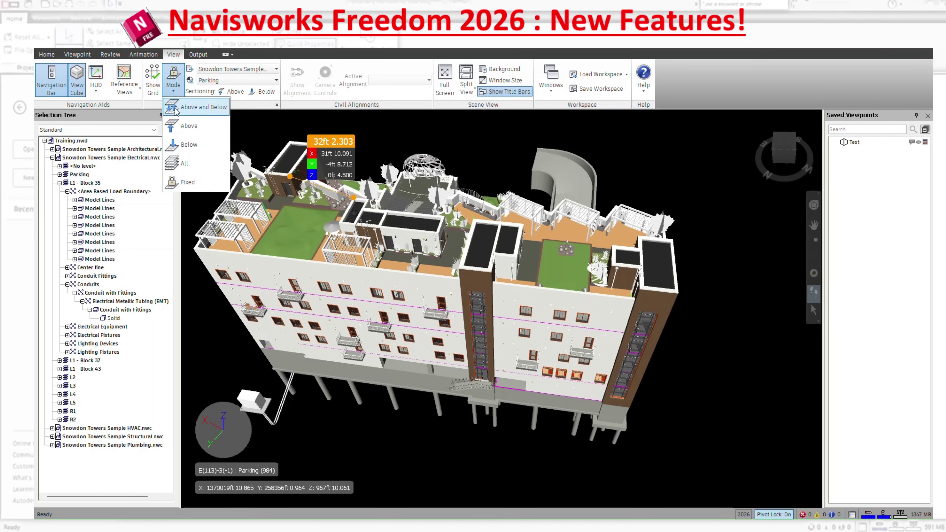
left_click(180, 126)
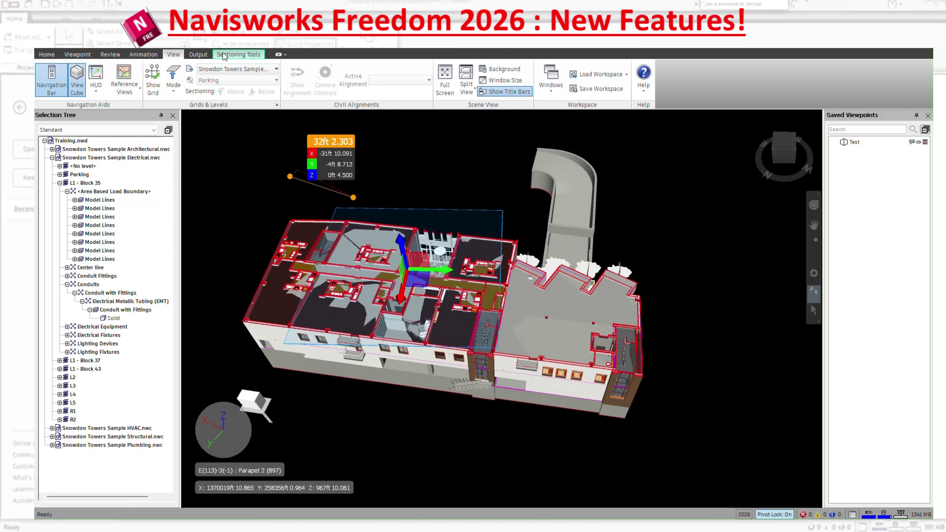
left_click(239, 54)
left_click(76, 79)
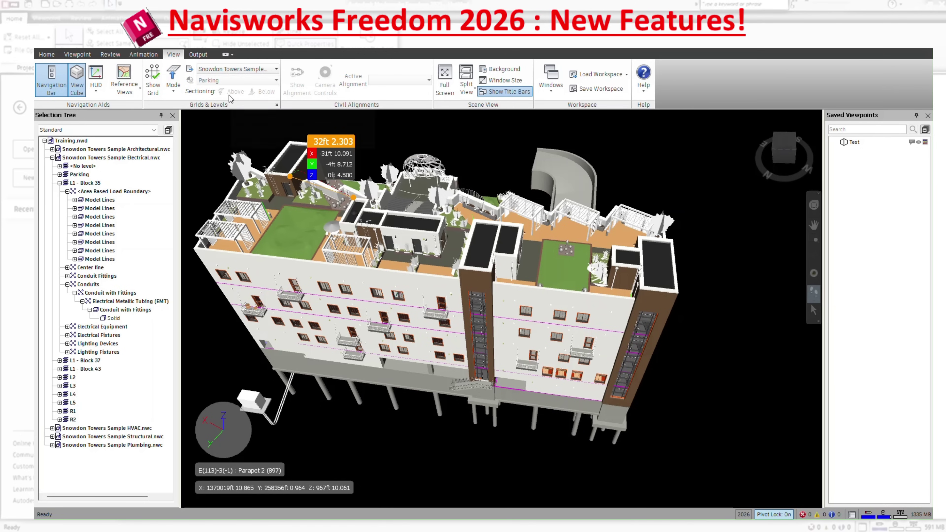
left_click(175, 89)
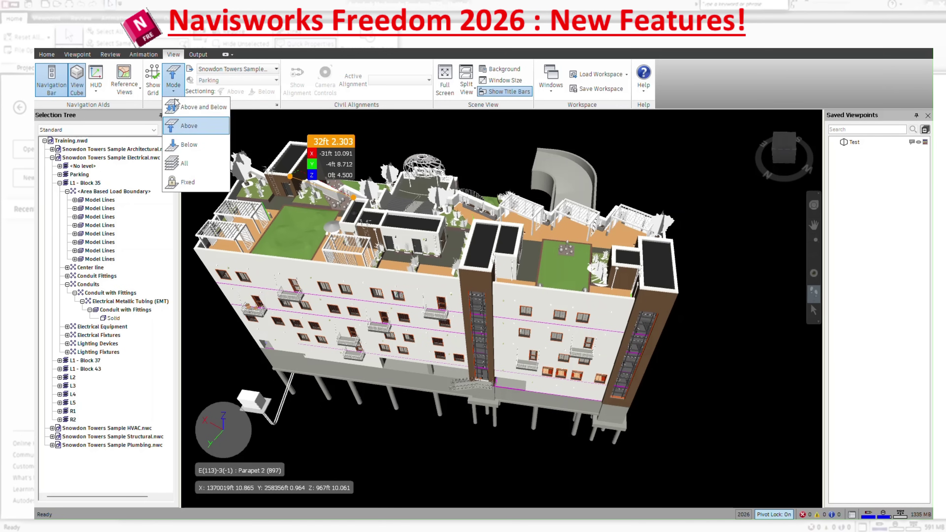
left_click(187, 181)
Step: Section the building above and below the Parking level and move the upper plane to expose the floors above
left_click(232, 92)
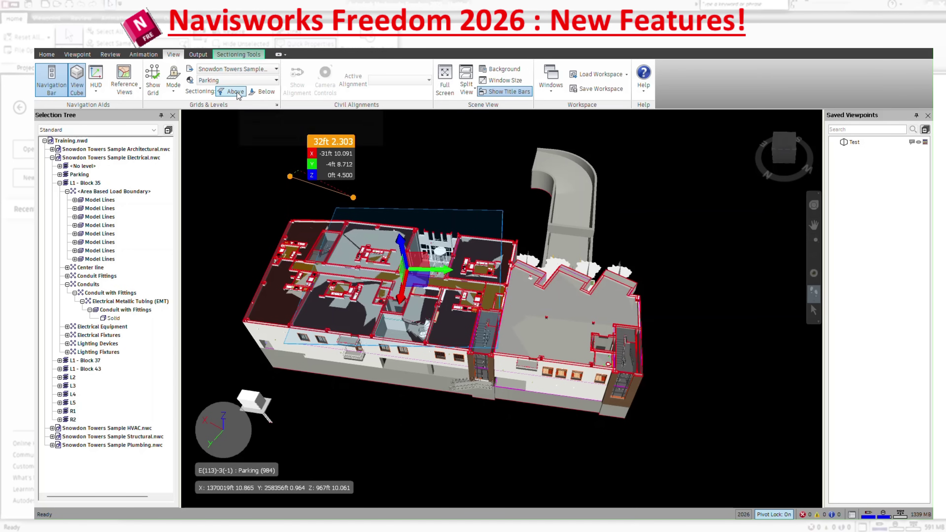
left_click(267, 95)
mouse_move(418, 284)
left_mouse_down()
mouse_move(414, 240)
mouse_move(411, 325)
mouse_move(409, 297)
left_mouse_up()
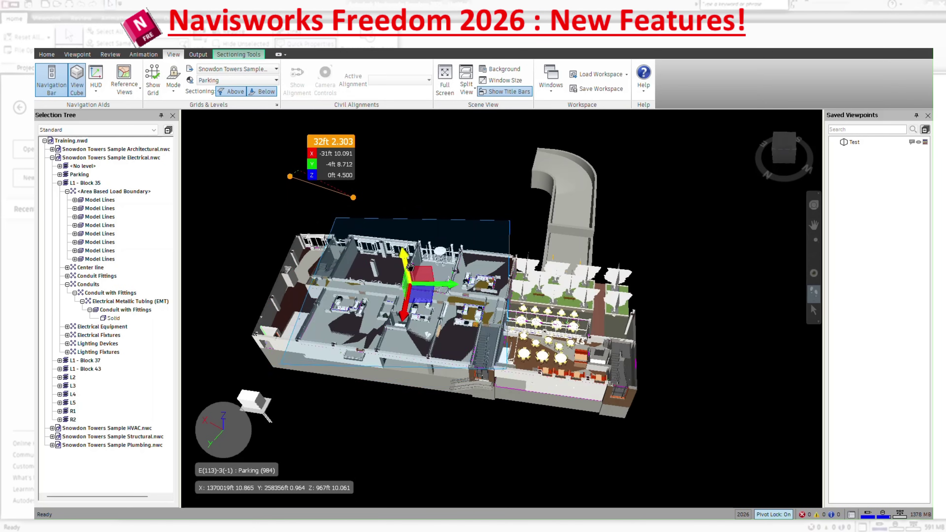
Step: Remove the section plane below Parking, reset the upper plane to that level, and turn sectioning off
left_click(263, 92)
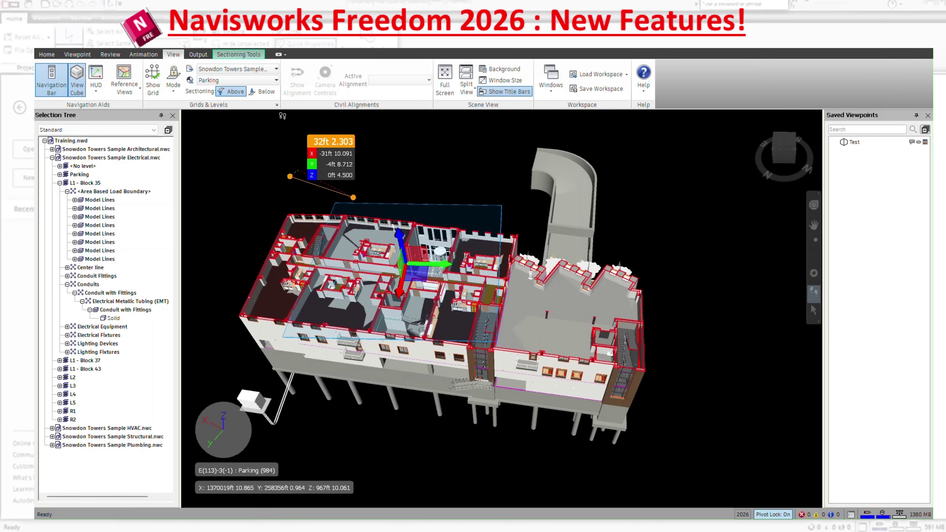
left_click(230, 91)
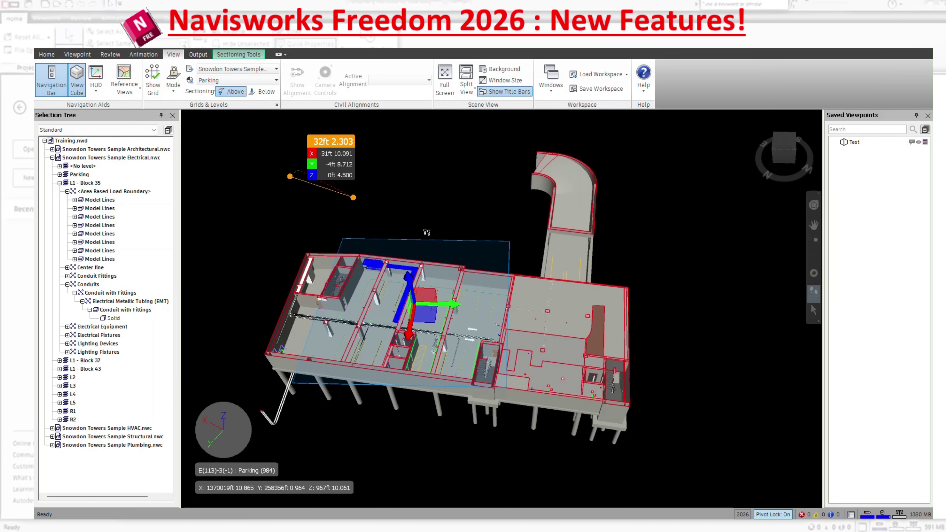
left_click(77, 55)
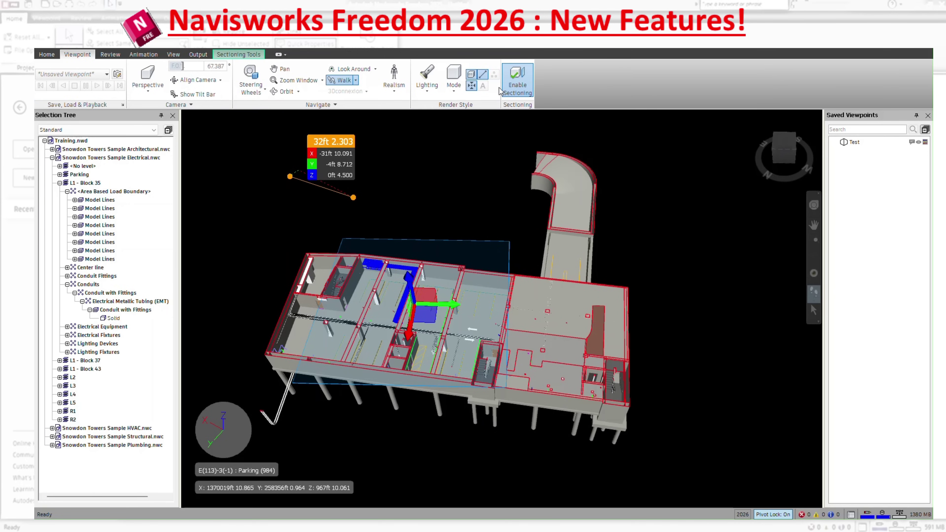
left_click(518, 80)
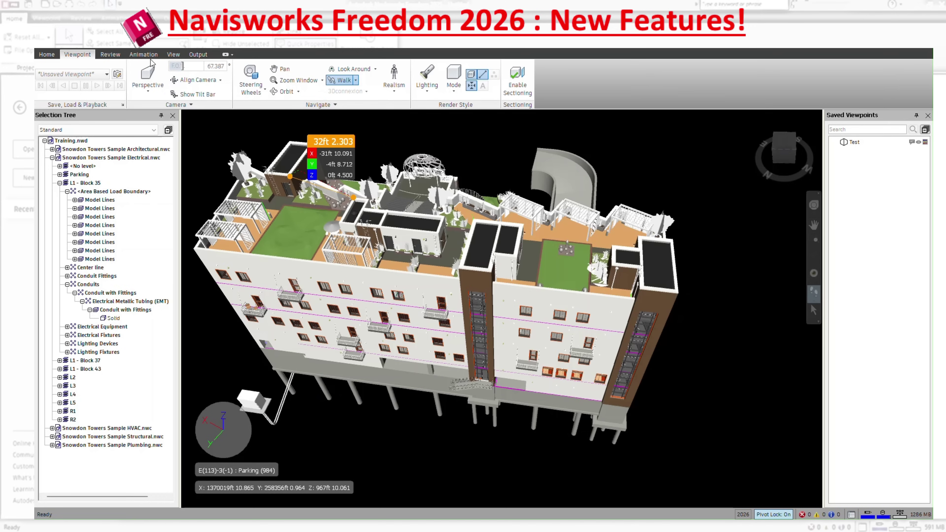
Step: Add the section plane below the Parking level again and raise the upper plane to reveal the lower floors
left_click(173, 54)
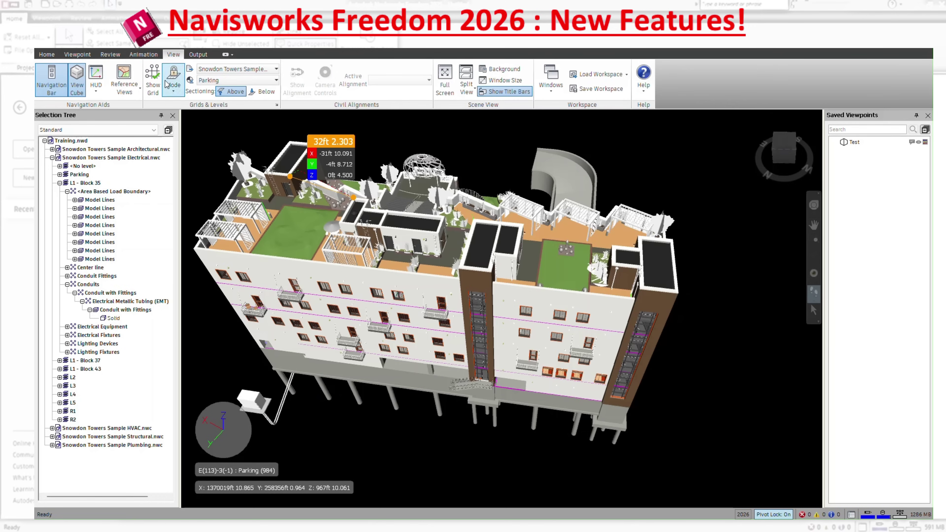
left_click(262, 92)
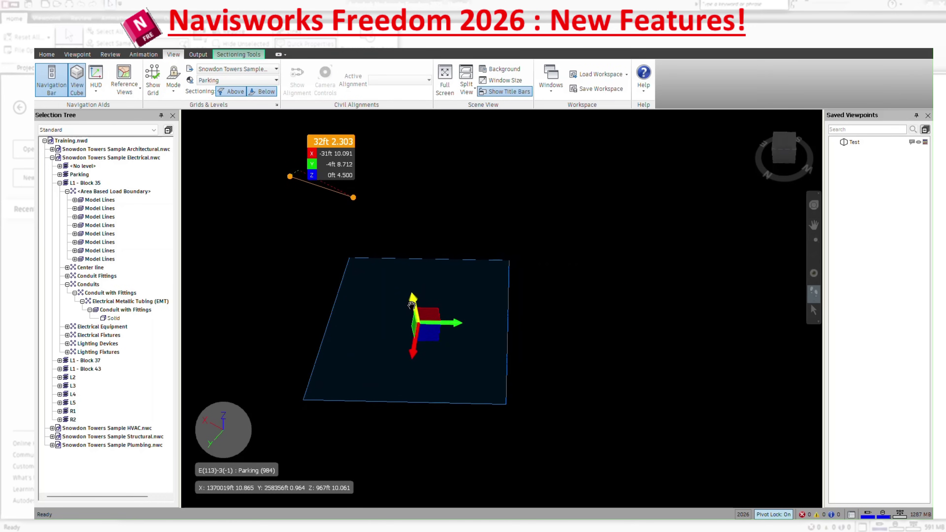
left_click_drag(411, 306, 390, 234)
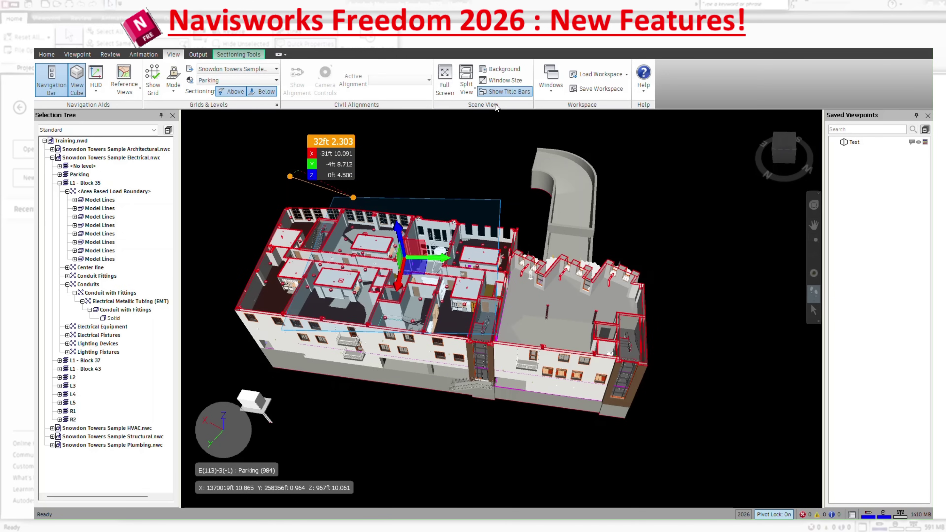
left_click(544, 93)
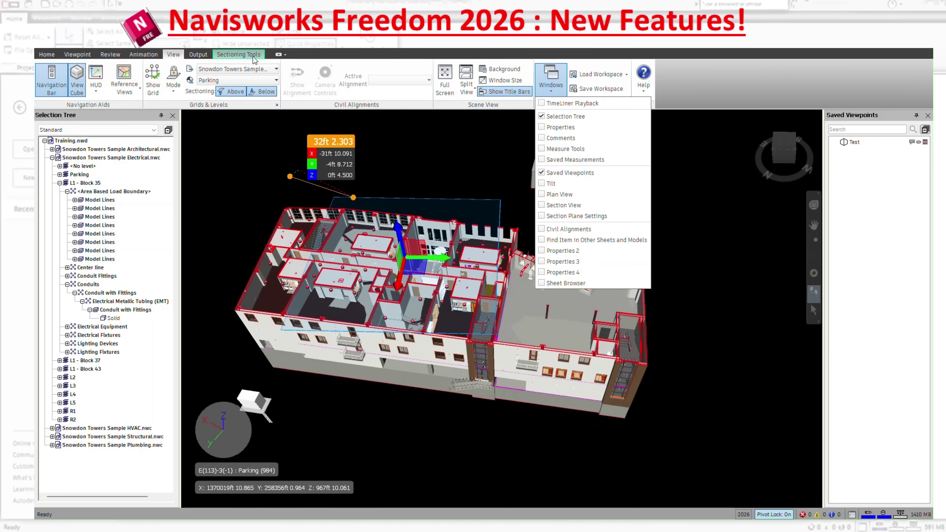
left_click(204, 56)
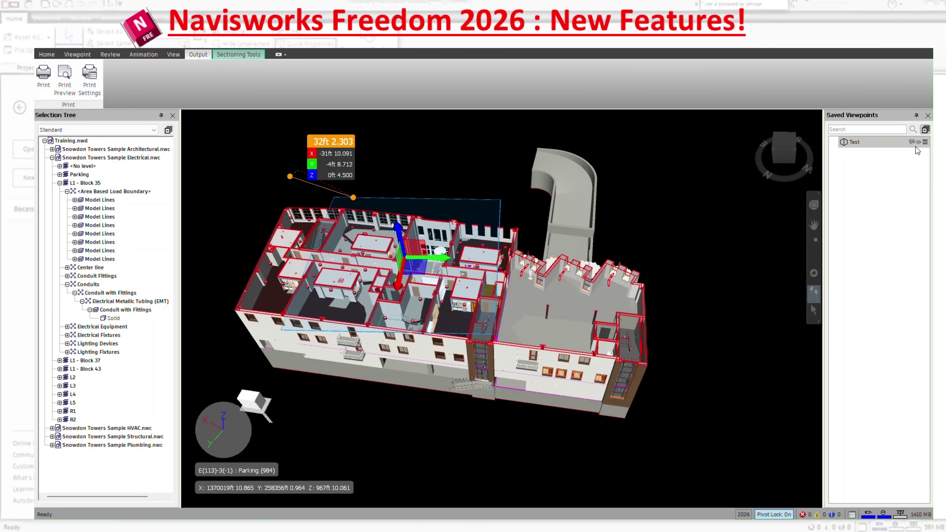
mouse_move(919, 145)
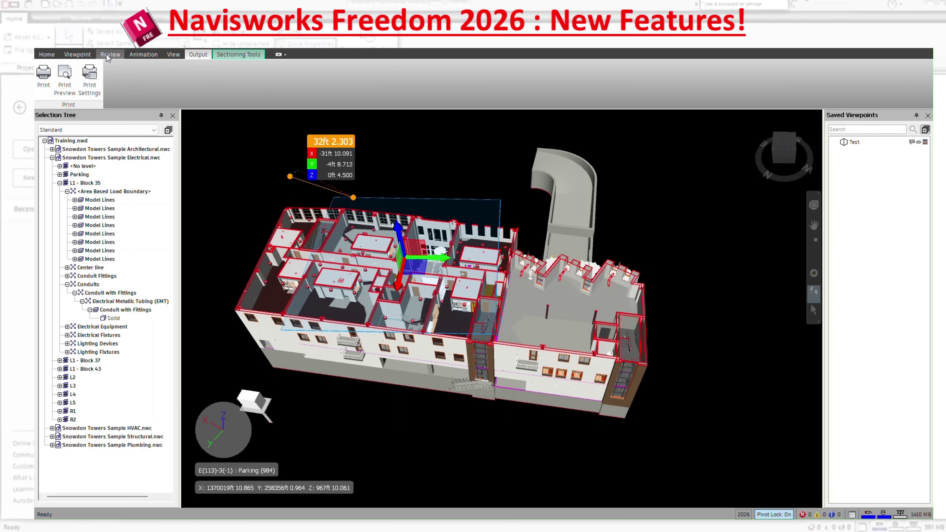
left_click(171, 54)
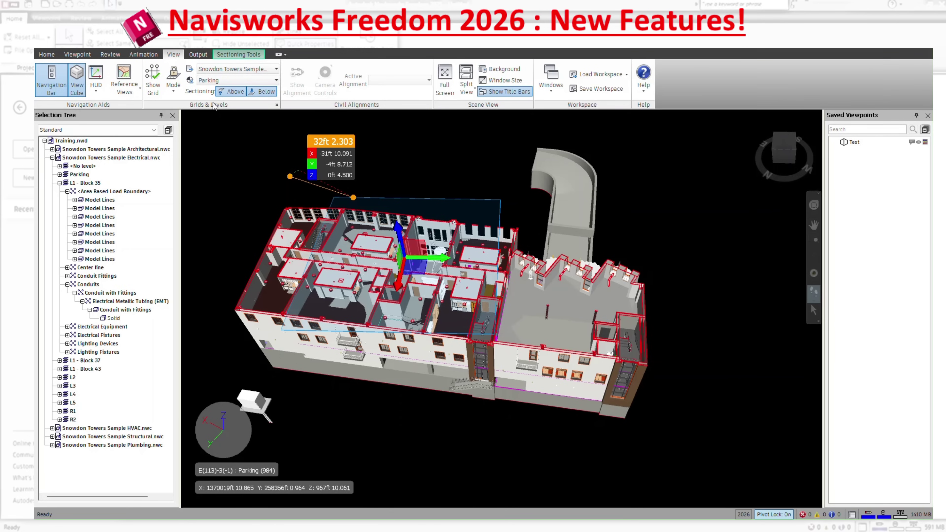
left_click(111, 54)
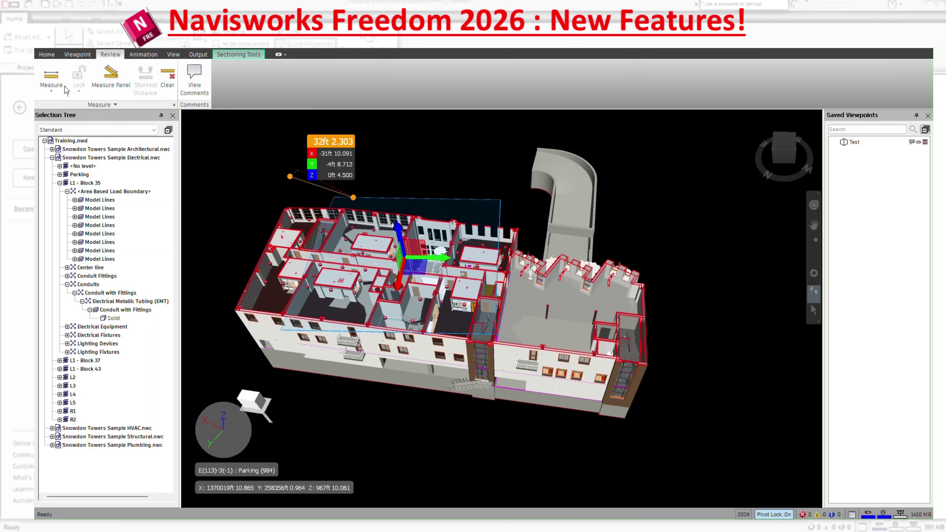
left_click(76, 55)
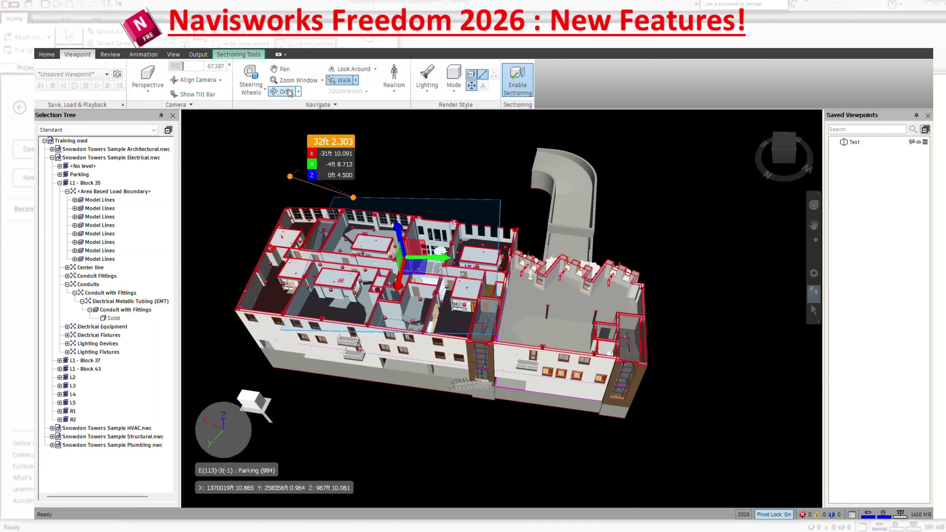
left_click(47, 55)
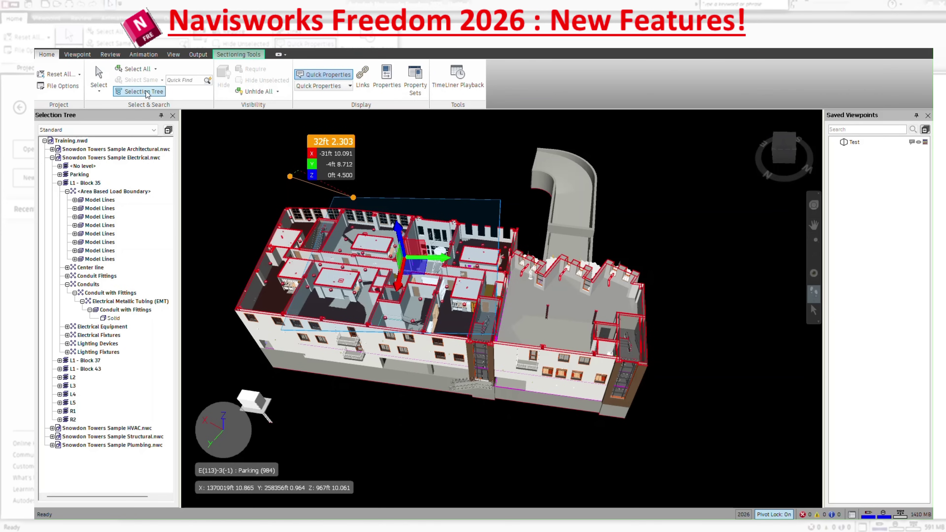